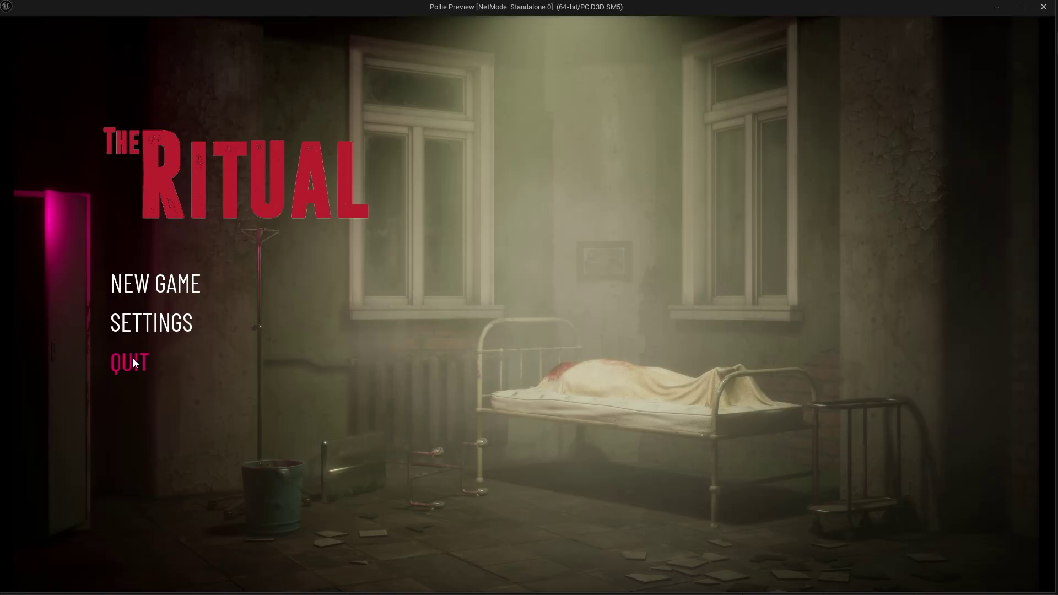
Step: Close the Ritual main-menu preview with its QUIT button to get back to the L1 editor
{"action": "left_click", "coordinate": [204, 366]}
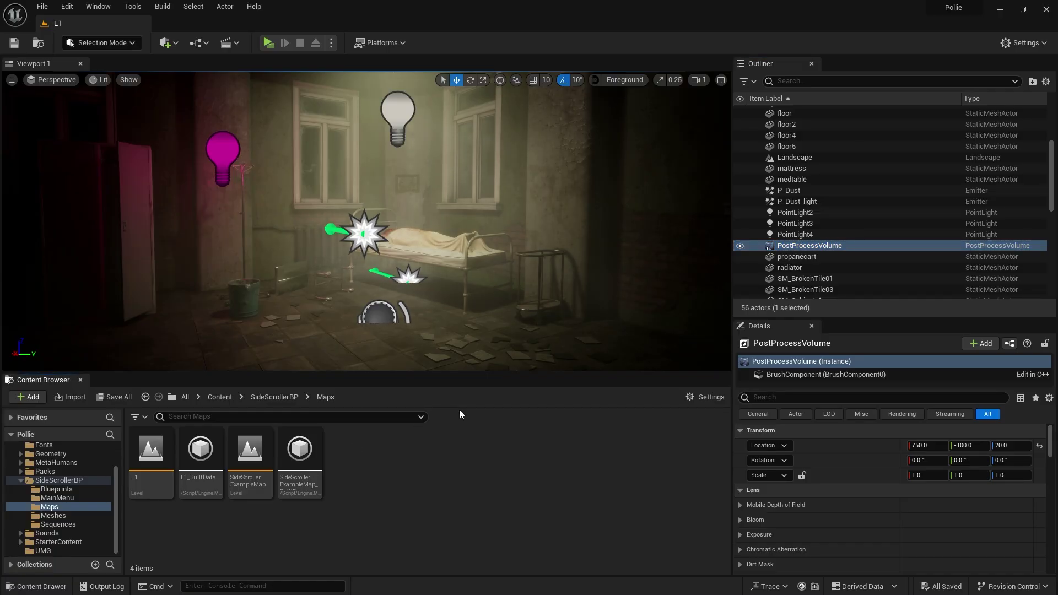
Step: Create a User Widget blueprint named MainMenu in the UMG folder
{"action": "left_click", "coordinate": [41, 551]}
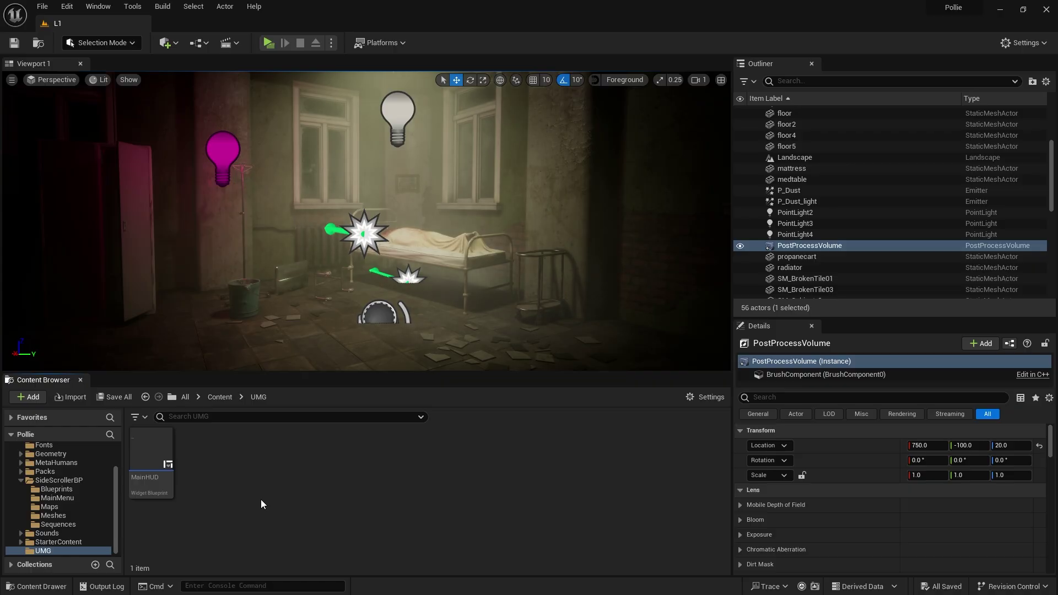
{"action": "right_click", "coordinate": [261, 503]}
{"action": "mouse_move", "coordinate": [361, 491]}
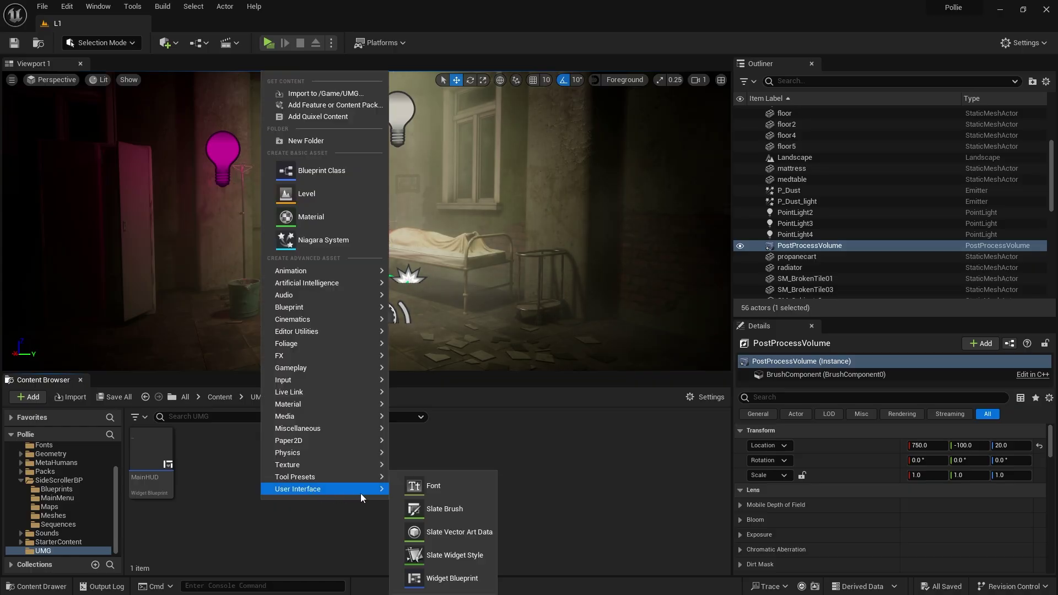
{"action": "left_click", "coordinate": [436, 579]}
{"action": "left_click", "coordinate": [413, 217]}
{"action": "type", "text": "MainMenu"}
{"action": "key", "text": "Return"}
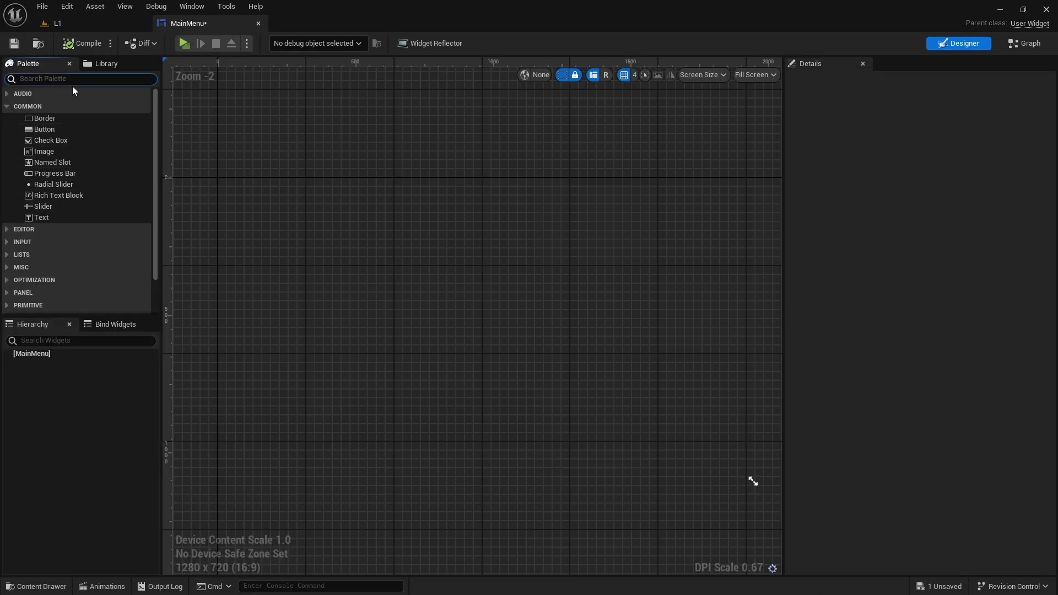
Step: Add a Canvas Panel as MainMenu's root and place a Vertical Box inside it
{"action": "type", "text": "canvas"}
{"action": "left_click_drag", "start_coordinate": [64, 105], "coordinate": [36, 357]}
{"action": "left_click", "coordinate": [51, 138]}
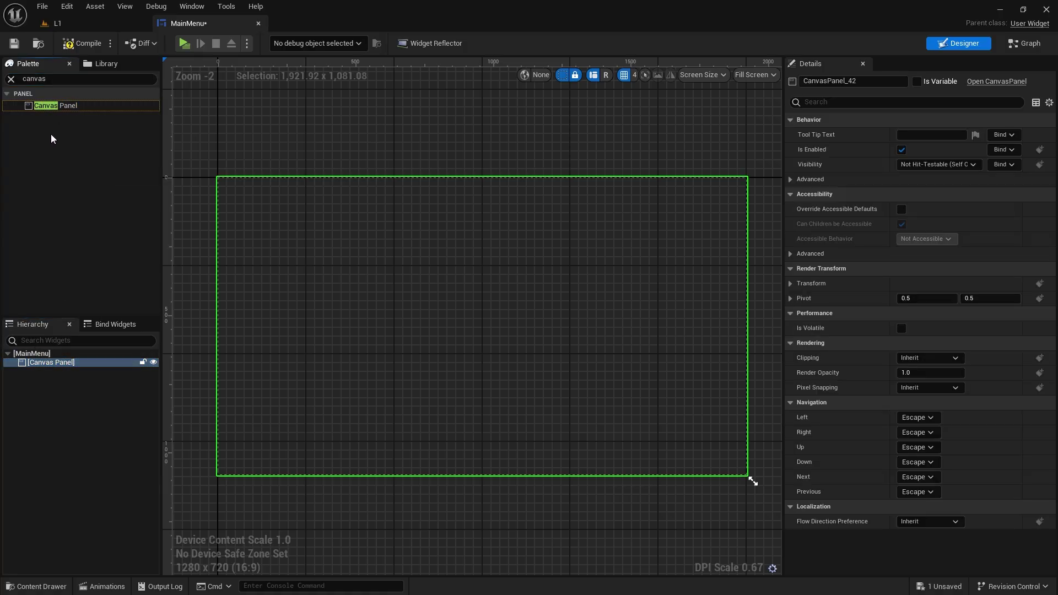
{"action": "left_click_drag", "start_coordinate": [63, 108], "coordinate": [51, 373]}
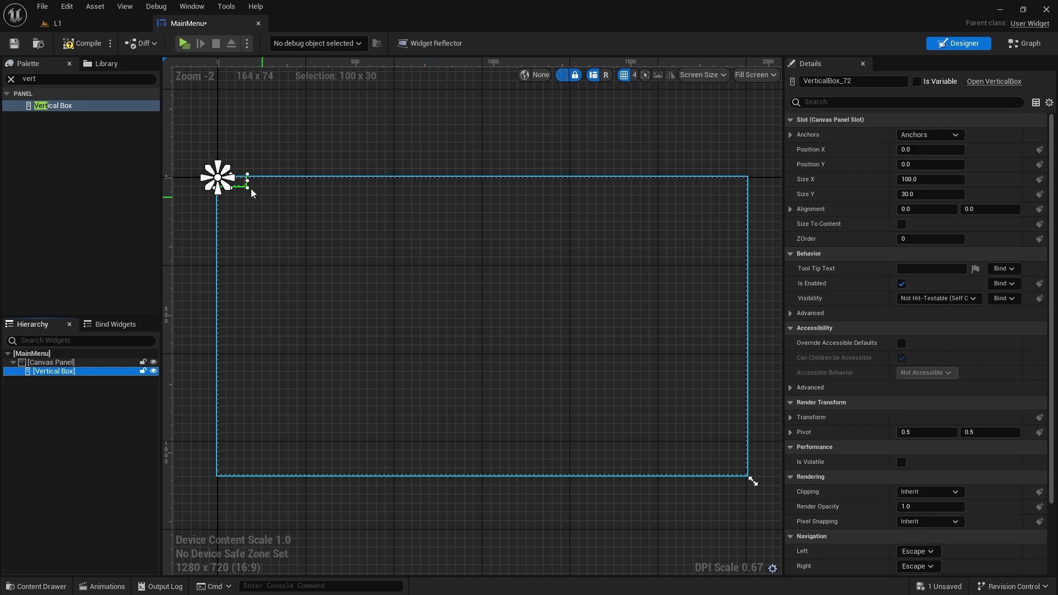
Step: Size the Vertical Box to 554 by 700
{"action": "left_click_drag", "start_coordinate": [252, 197], "coordinate": [359, 352]}
{"action": "left_click", "coordinate": [945, 181]}
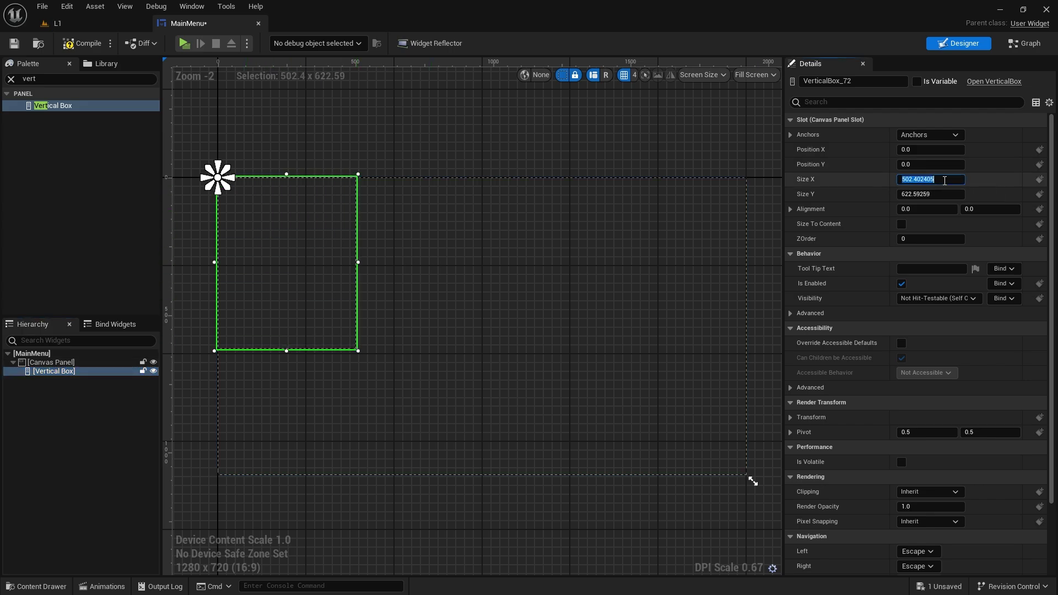
{"action": "key", "text": "Return"}
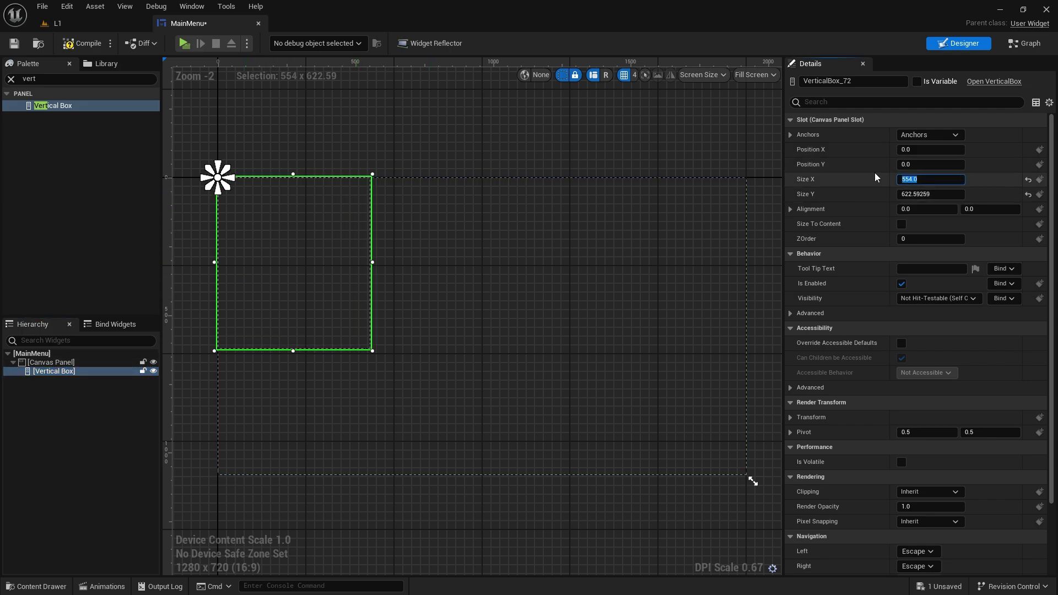
{"action": "left_click", "coordinate": [940, 195]}
{"action": "type", "text": "700"}
{"action": "key", "text": "Return"}
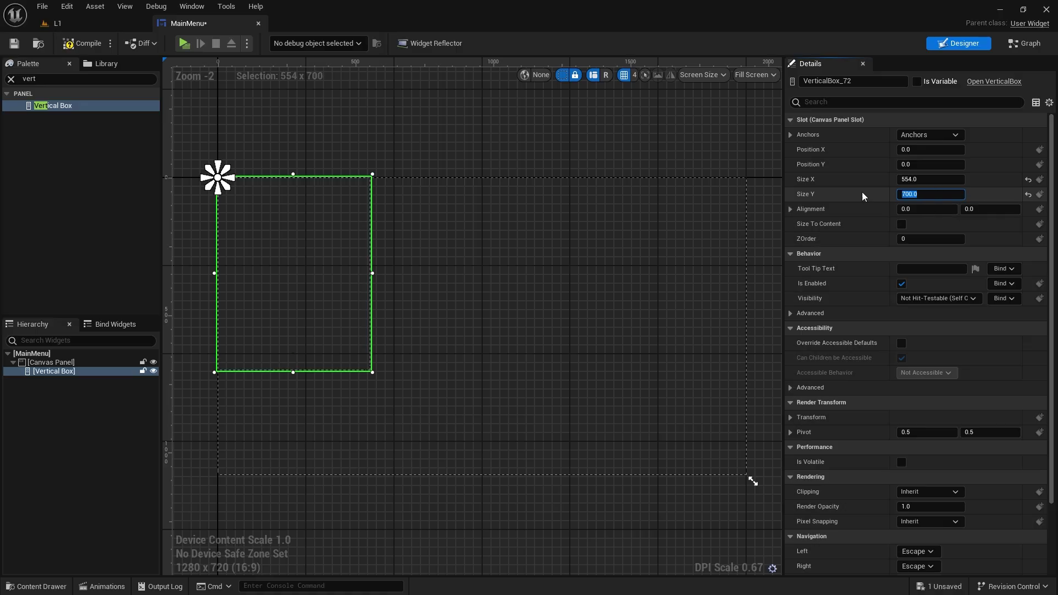
Step: Anchor the Vertical Box middle-left at position X 50, Y -370
{"action": "left_click", "coordinate": [948, 135]}
{"action": "left_click", "coordinate": [920, 196]}
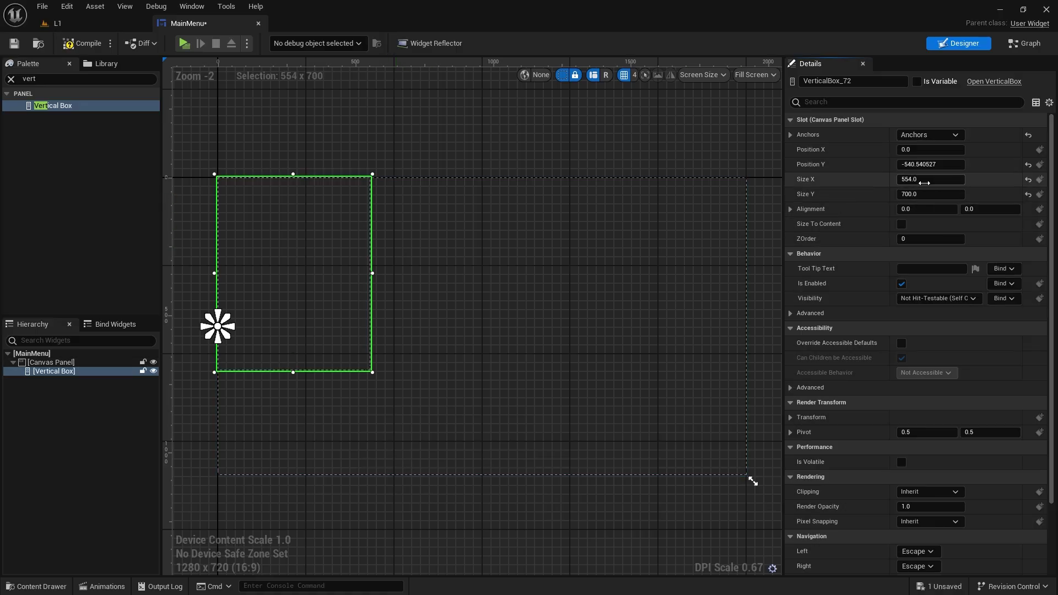
{"action": "mouse_move", "coordinate": [922, 164]}
{"action": "left_mouse_down"}
{"action": "mouse_move", "coordinate": [962, 164]}
{"action": "mouse_move", "coordinate": [922, 164]}
{"action": "left_mouse_up"}
{"action": "left_click", "coordinate": [921, 165]}
{"action": "type", "text": "-370"}
{"action": "key", "text": "Return"}
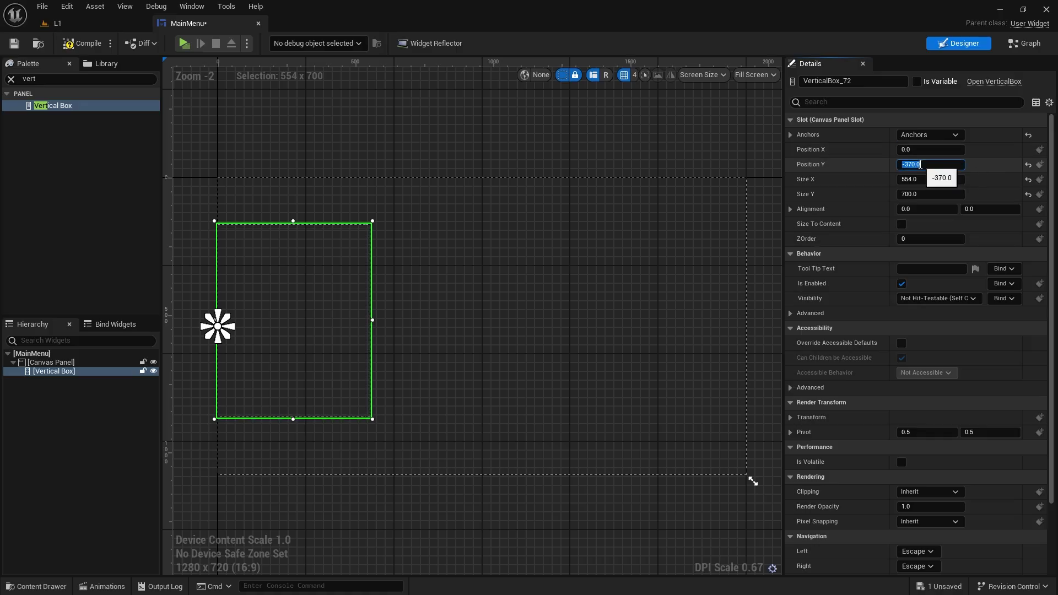
{"action": "left_click_drag", "start_coordinate": [926, 150], "coordinate": [949, 150]}
{"action": "left_click", "coordinate": [937, 149]}
{"action": "type", "text": "50"}
{"action": "key", "text": "Return"}
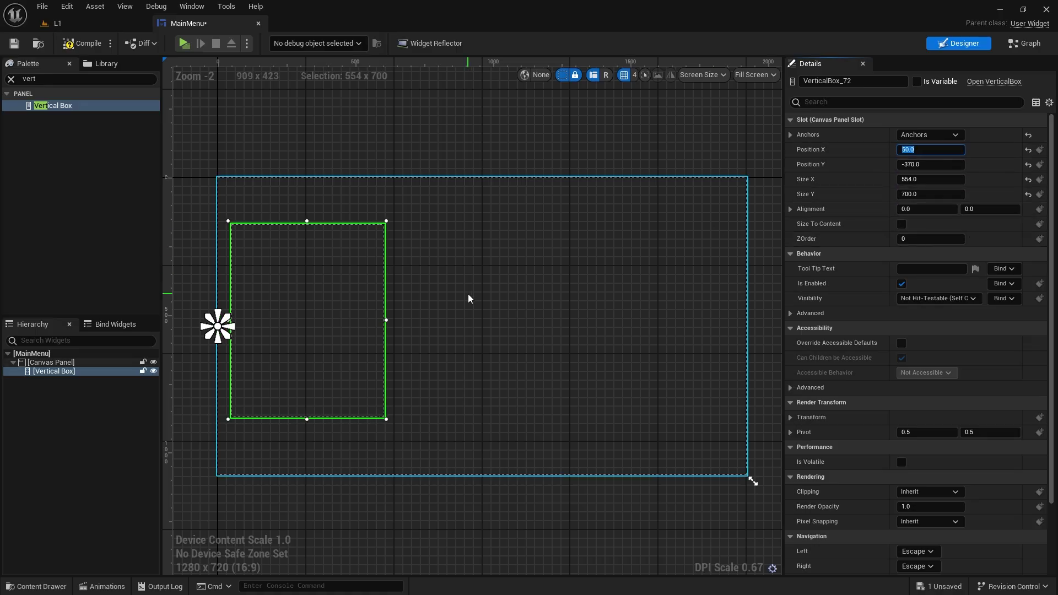
{"action": "key", "text": "ctrl+f"}
Step: Add an Image at the top of the Vertical Box and find the logo in the MainMenu folder
{"action": "type", "text": "image"}
{"action": "left_click_drag", "start_coordinate": [40, 112], "coordinate": [307, 229]}
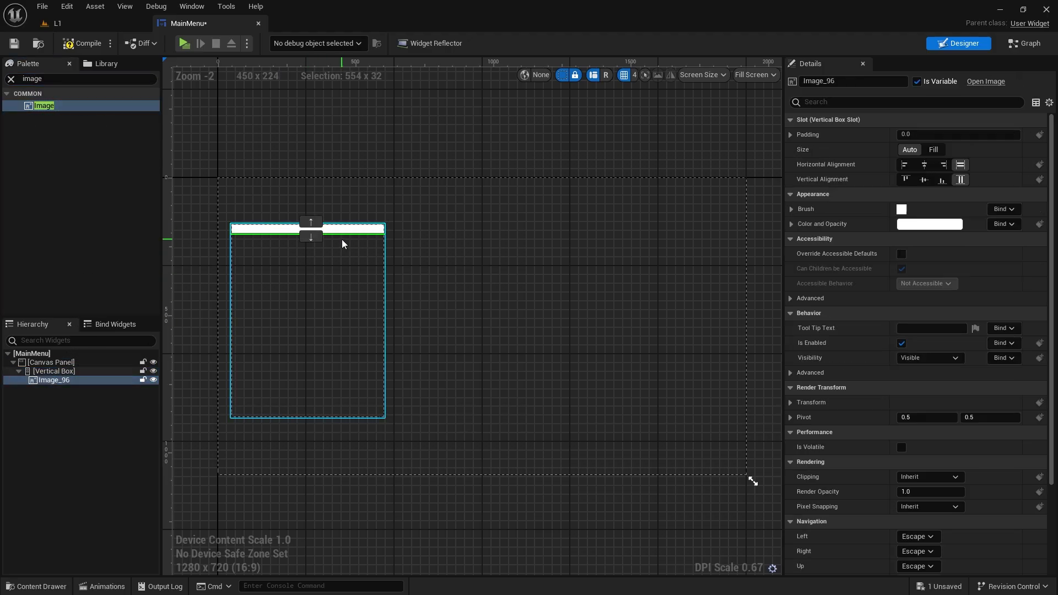
{"action": "left_click", "coordinate": [58, 23]}
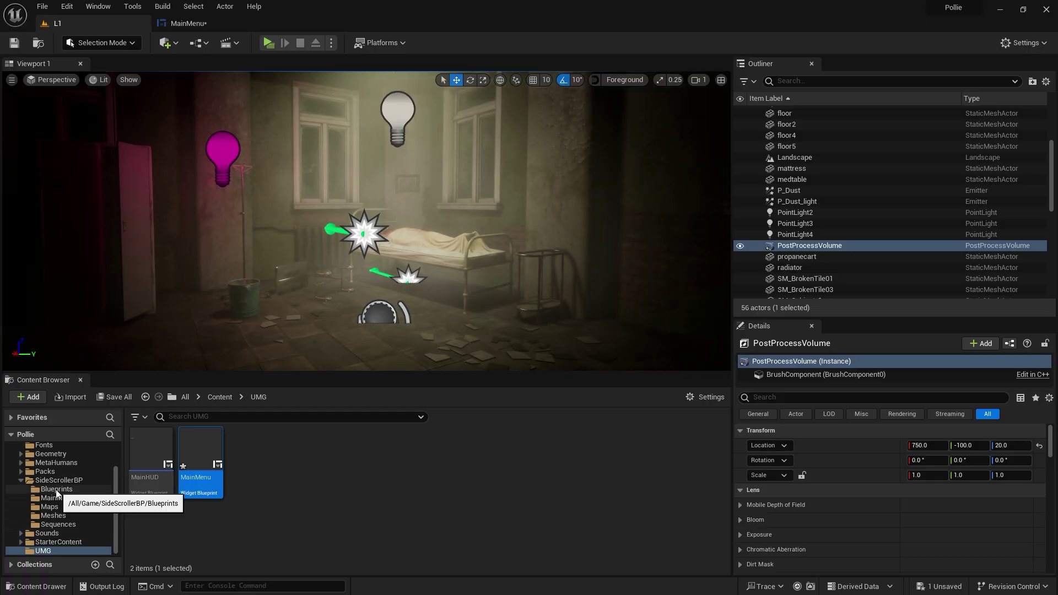
{"action": "left_click", "coordinate": [55, 498]}
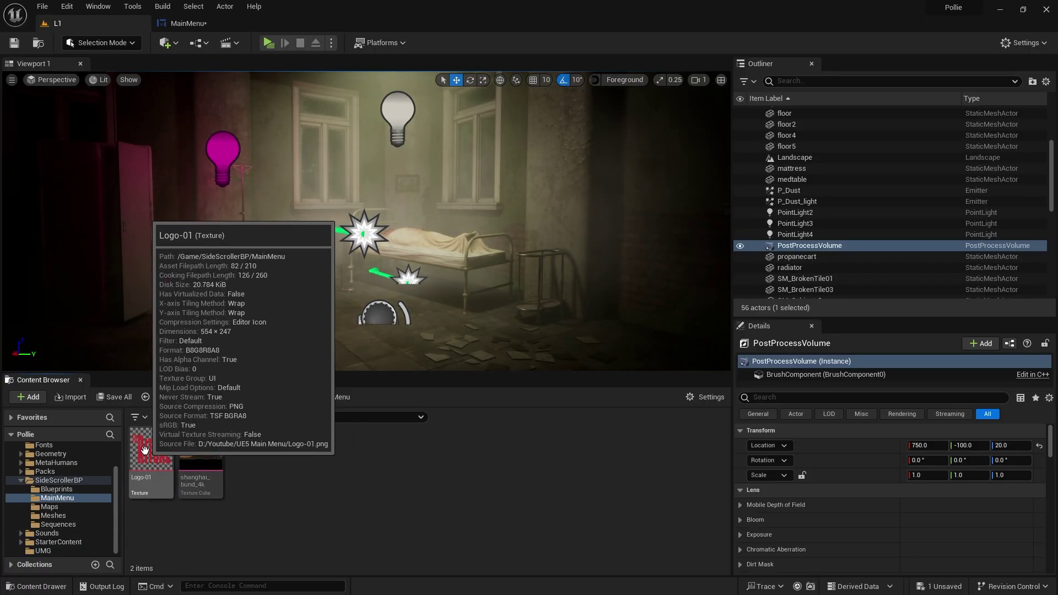
{"action": "left_click", "coordinate": [194, 23]}
Step: Set the Image's brush to Logo-01 with an image size of 554 by 247
{"action": "left_click", "coordinate": [791, 210]}
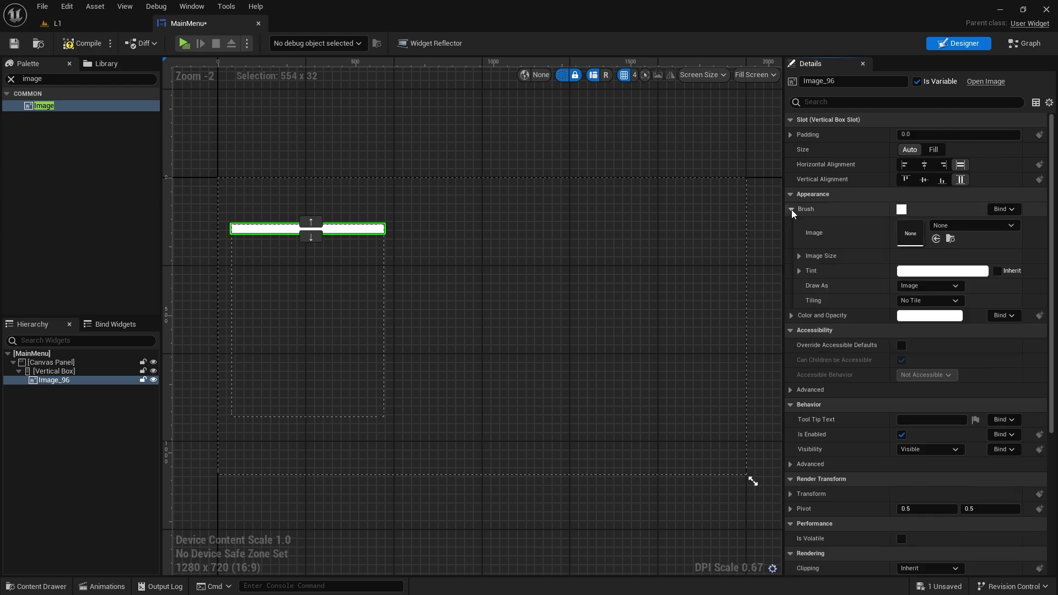
{"action": "left_click", "coordinate": [936, 238]}
{"action": "left_click", "coordinate": [816, 257]}
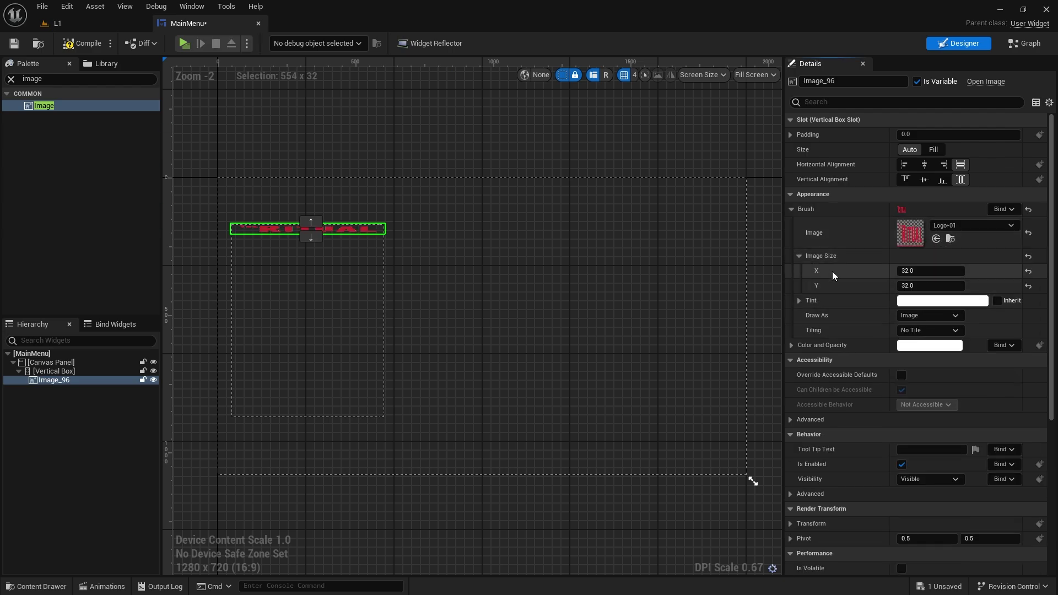
{"action": "type", "text": "554"}
{"action": "left_click", "coordinate": [917, 284]}
{"action": "type", "text": "2"}
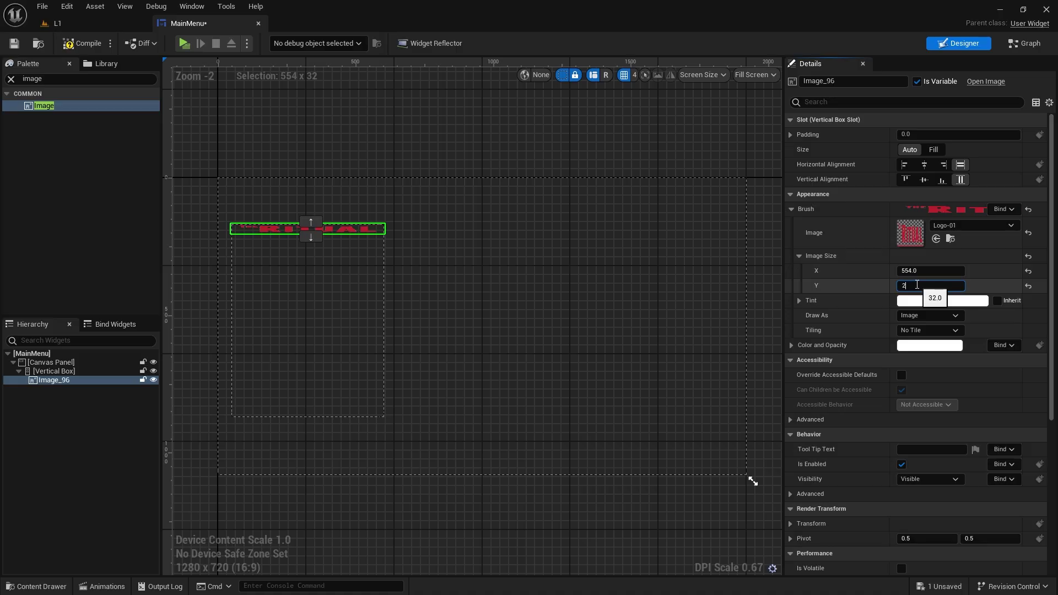
{"action": "type", "text": "47"}
{"action": "key", "text": "Return"}
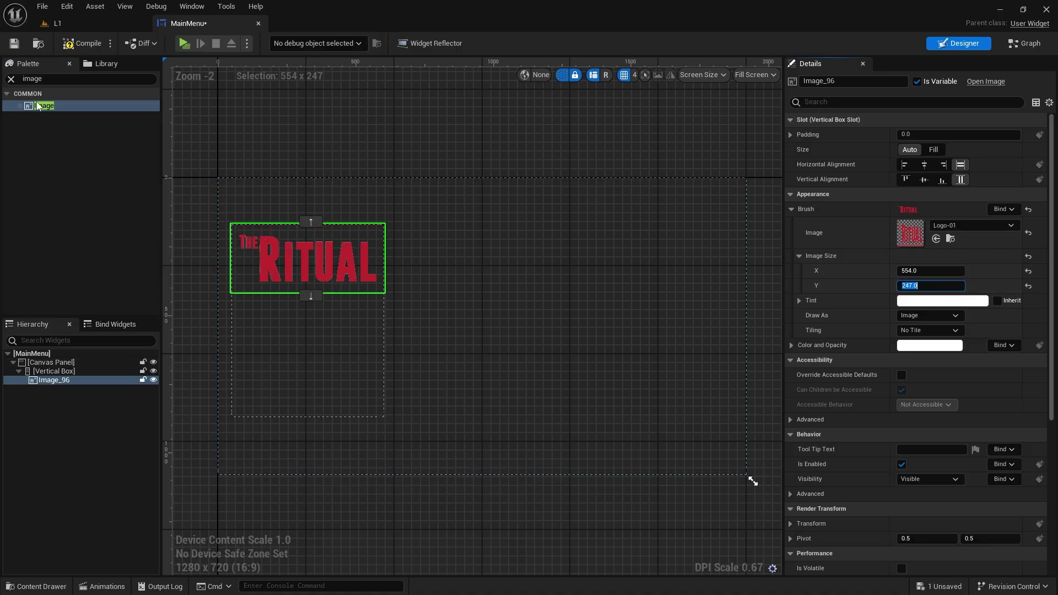
{"action": "left_click", "coordinate": [33, 78]}
Step: Add a Button below the logo with a Spacer between them, and save
{"action": "type", "text": "butt"}
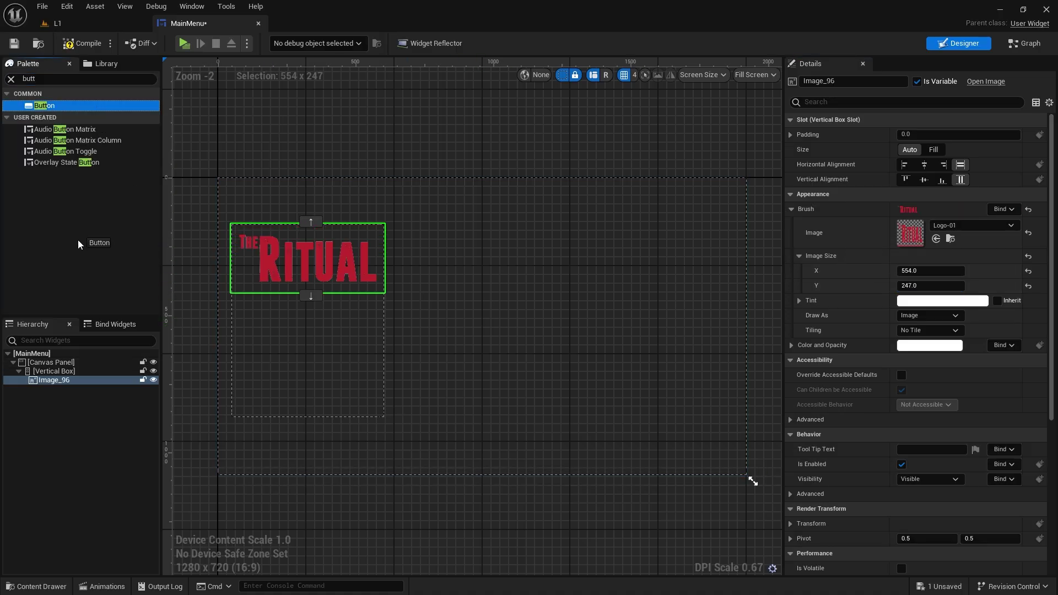
{"action": "left_click_drag", "start_coordinate": [62, 374], "coordinate": [56, 390]}
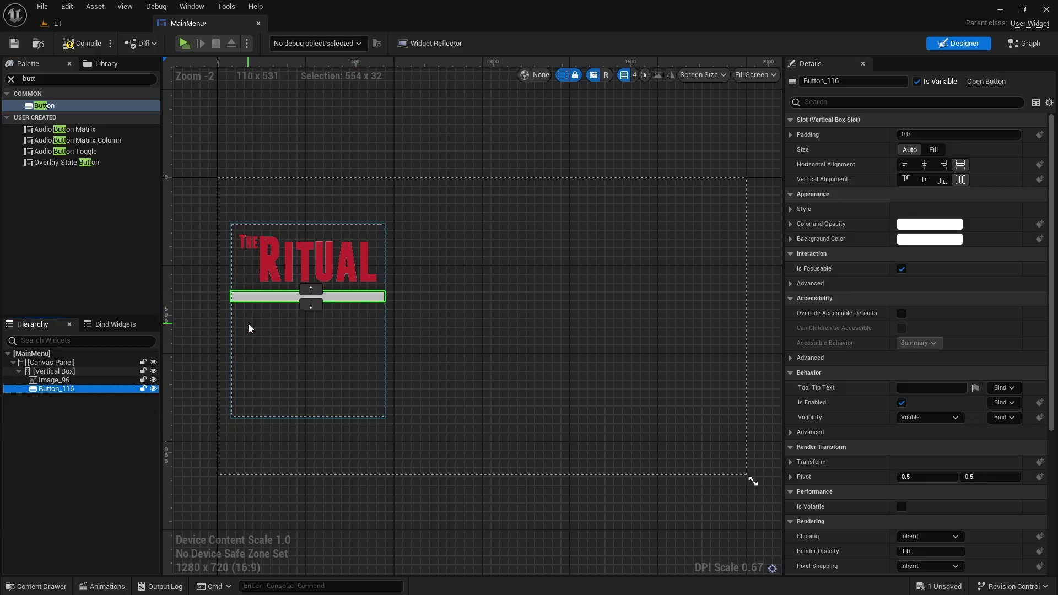
{"action": "type", "text": "spacer"}
{"action": "left_click_drag", "start_coordinate": [44, 105], "coordinate": [83, 296]}
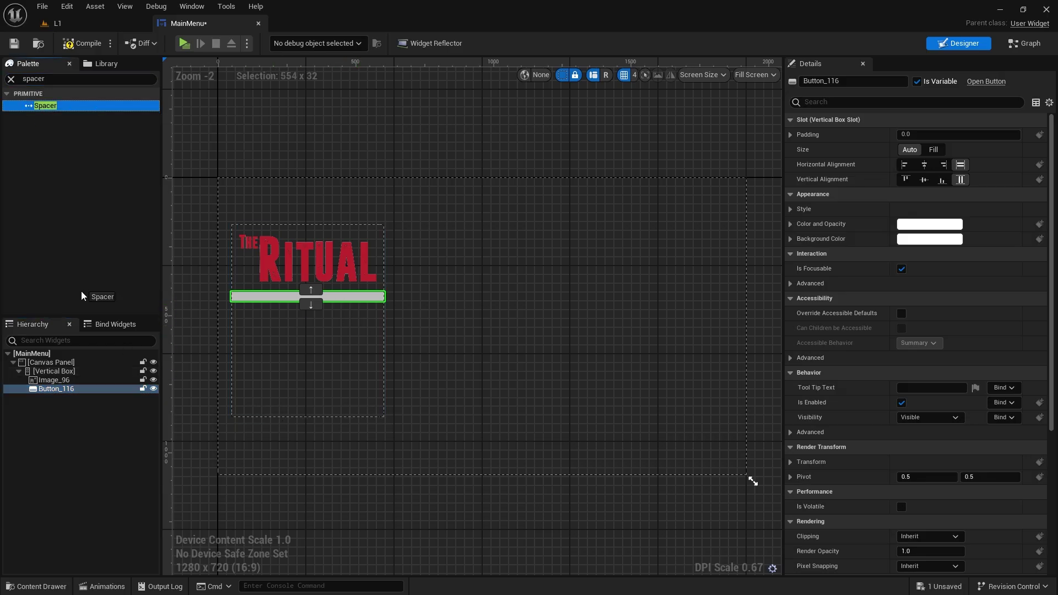
{"action": "left_click_drag", "start_coordinate": [65, 390], "coordinate": [65, 393]}
{"action": "key", "text": "ctrl+s"}
Step: Put a Text widget inside the new button
{"action": "left_click", "coordinate": [473, 319]}
{"action": "left_click", "coordinate": [353, 312]}
{"action": "type", "text": "text"}
{"action": "left_click_drag", "start_coordinate": [42, 117], "coordinate": [69, 401]}
Step: Left-align the button's text, set its font to MyFont and make it read NEW GAME
{"action": "left_click", "coordinate": [906, 150]}
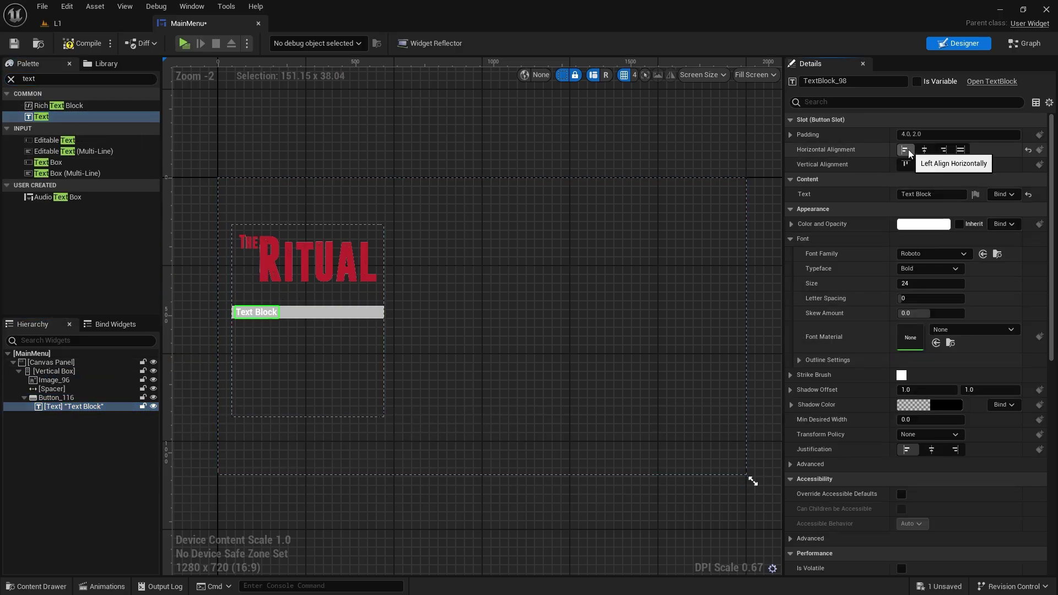
{"action": "left_click", "coordinate": [963, 255]}
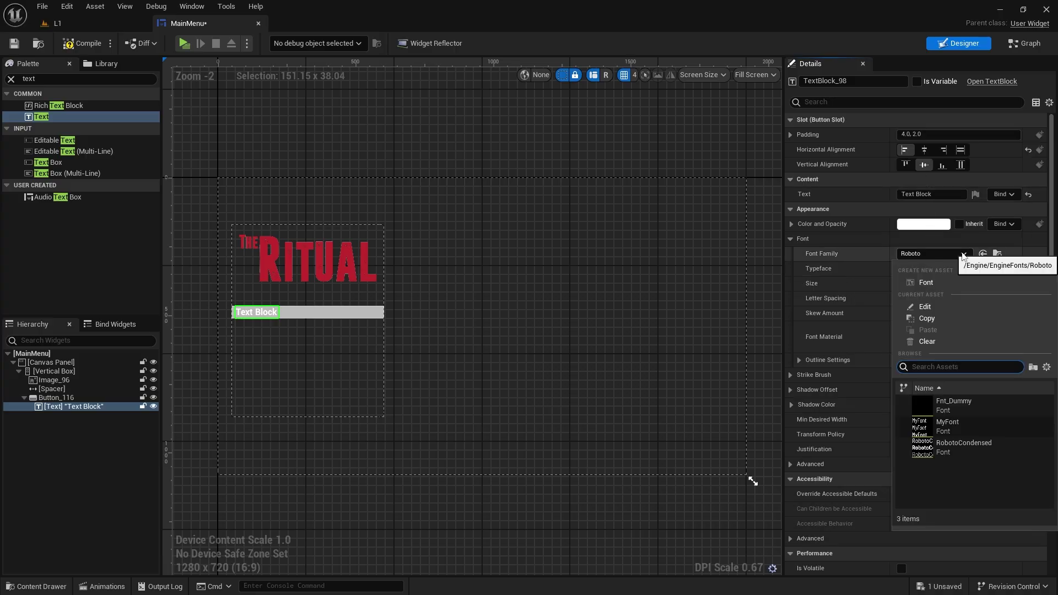
{"action": "left_click", "coordinate": [970, 425]}
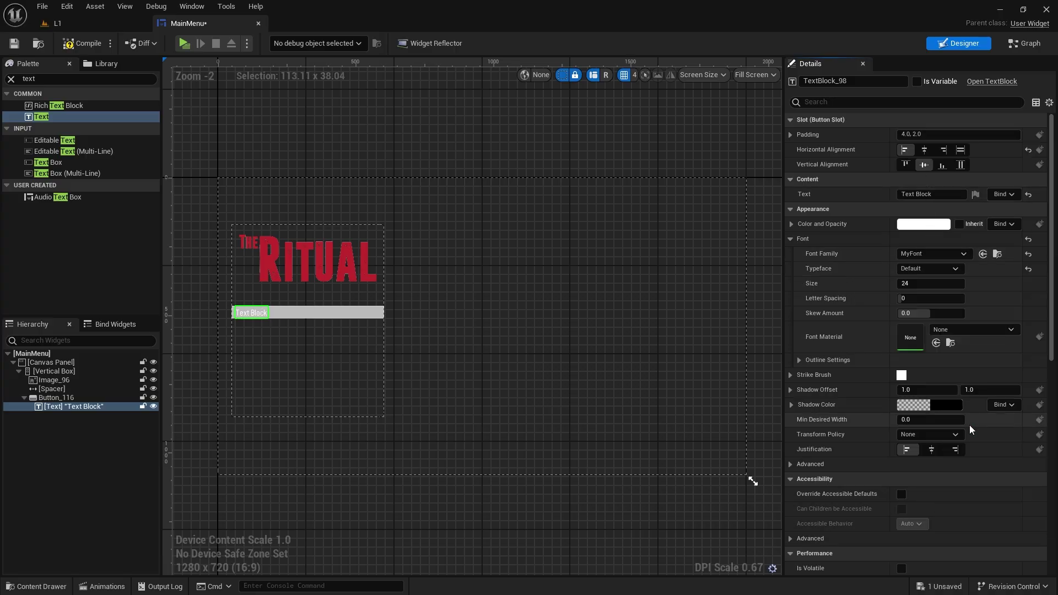
{"action": "left_click", "coordinate": [915, 194]}
{"action": "type", "text": "NEW GAME"}
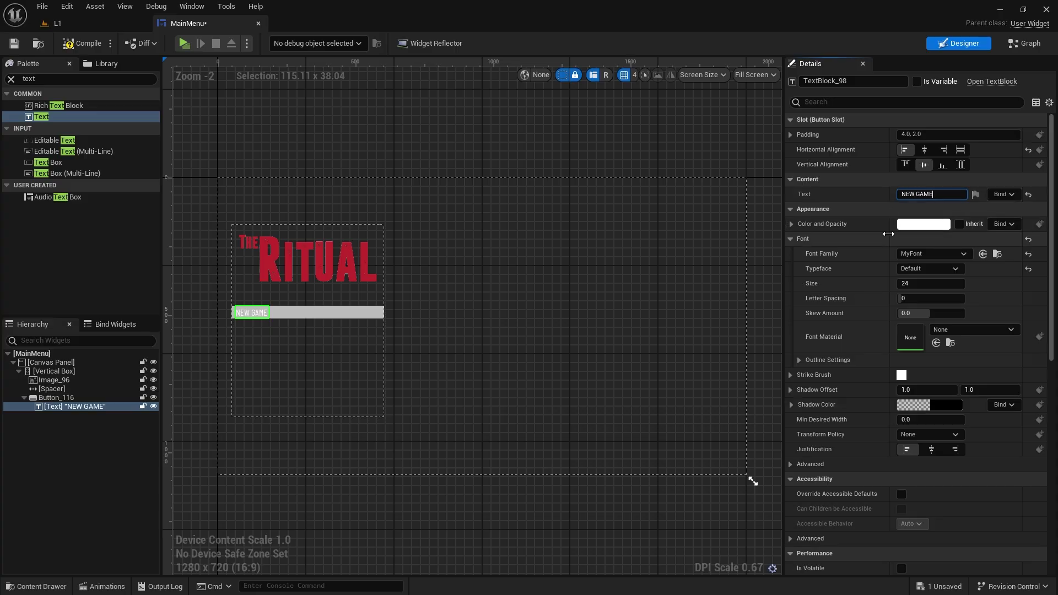
Step: Give the NEW GAME text a left padding of 20 and font size 36
{"action": "left_click", "coordinate": [809, 135]}
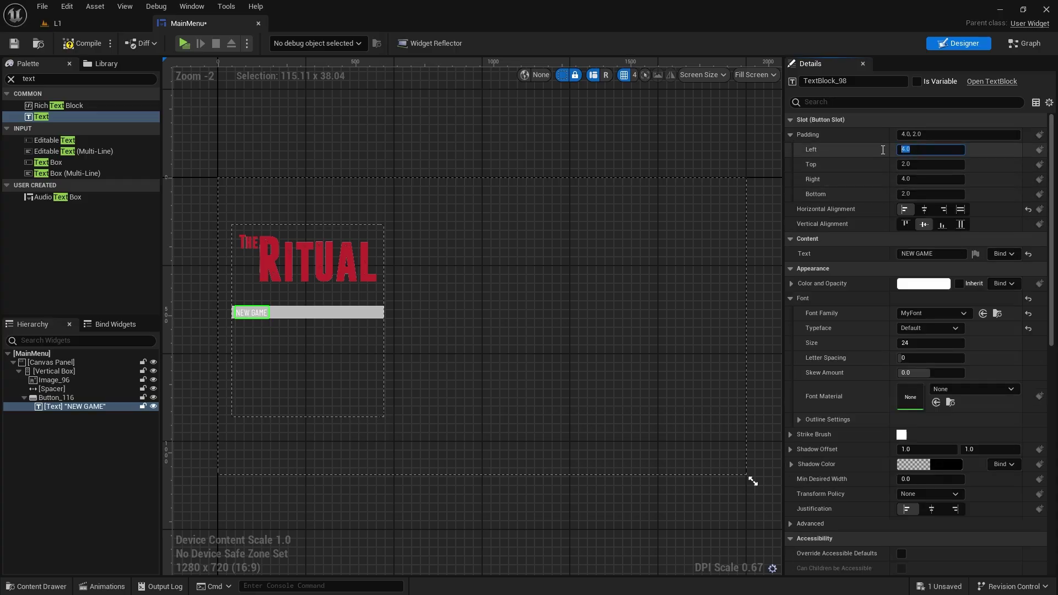
{"action": "type", "text": "6"}
{"action": "key", "text": "Return"}
{"action": "type", "text": "15"}
{"action": "key", "text": "Return"}
{"action": "type", "text": "20"}
{"action": "key", "text": "Return"}
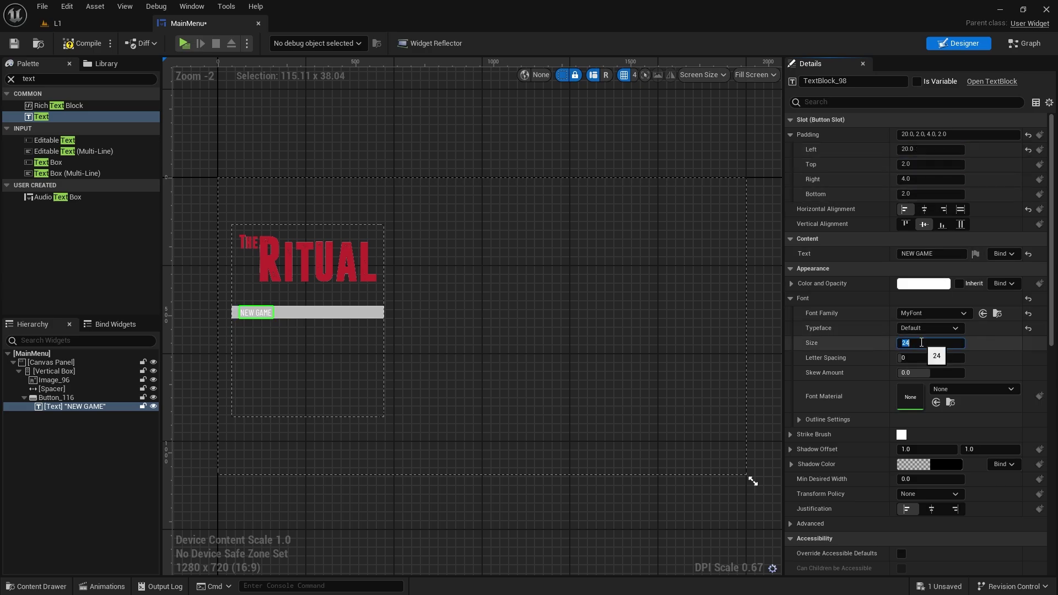
{"action": "type", "text": "36"}
{"action": "key", "text": "Return"}
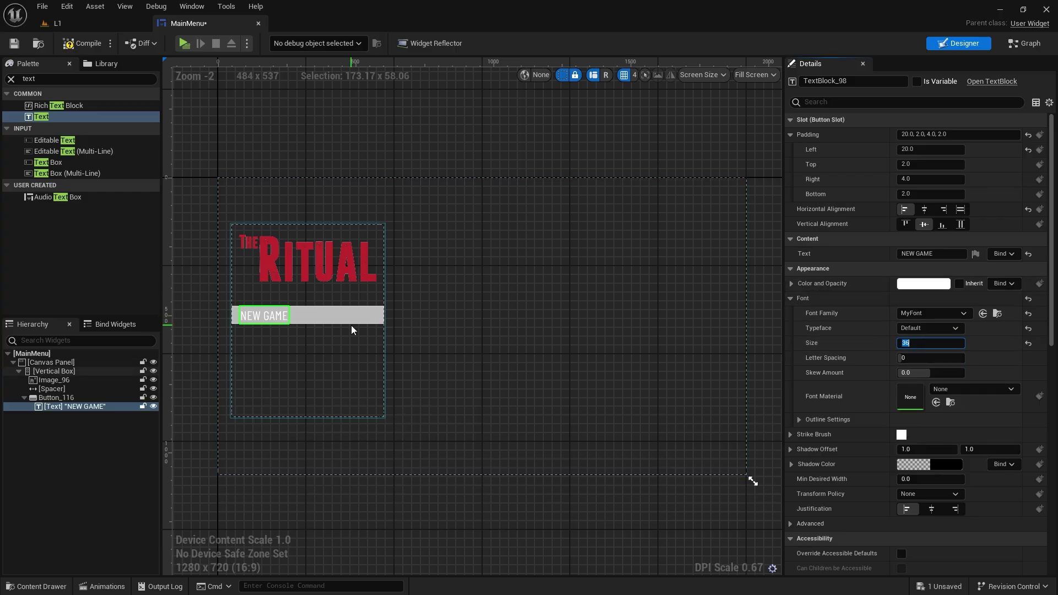
Step: Set the NEW GAME button's background alpha to 0 for a transparent look
{"action": "left_click", "coordinate": [356, 324]}
{"action": "left_click", "coordinate": [792, 298]}
{"action": "left_click", "coordinate": [931, 359]}
{"action": "type", "text": "0"}
{"action": "key", "text": "Return"}
{"action": "left_click", "coordinate": [523, 269]}
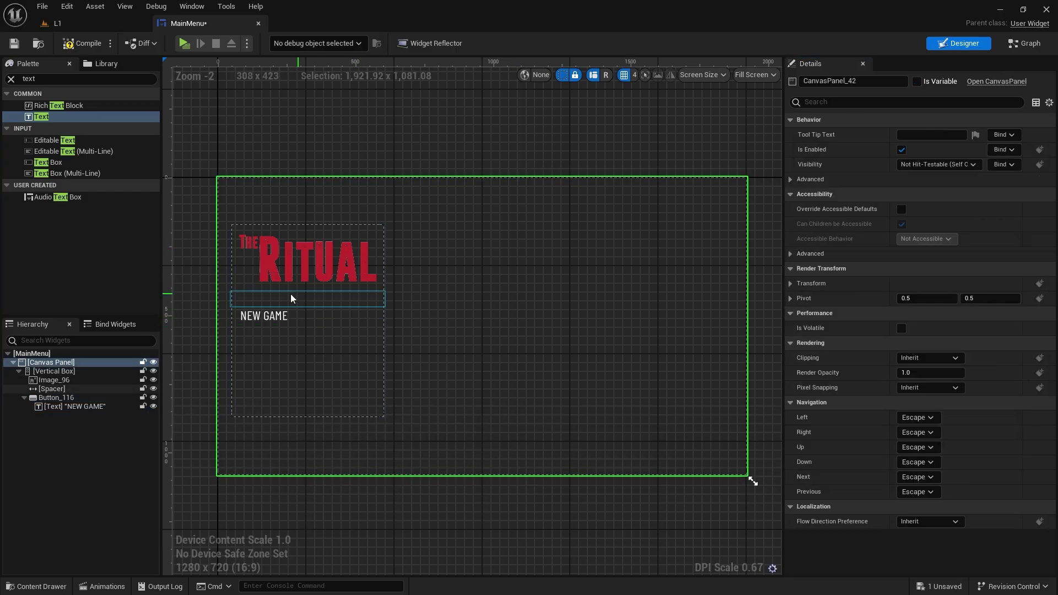
{"action": "left_click", "coordinate": [273, 318]}
{"action": "left_click", "coordinate": [131, 398]}
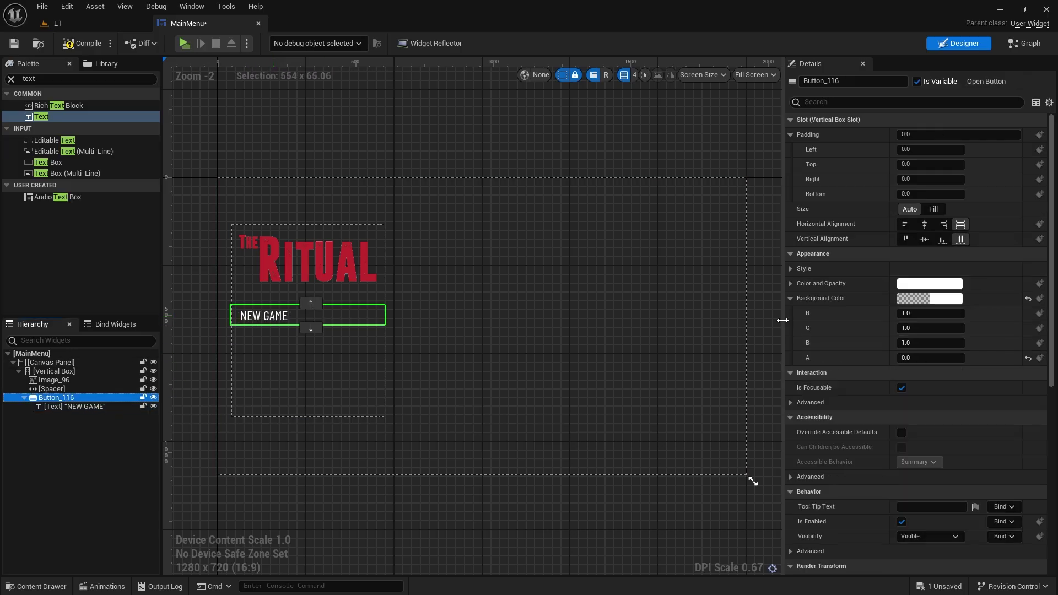
{"action": "left_click", "coordinate": [792, 298]}
Step: Insert a 10-unit Spacer after NEW GAME, then duplicate the spacer and button together
{"action": "key", "text": "ctrl+d"}
{"action": "double_click", "coordinate": [28, 79]}
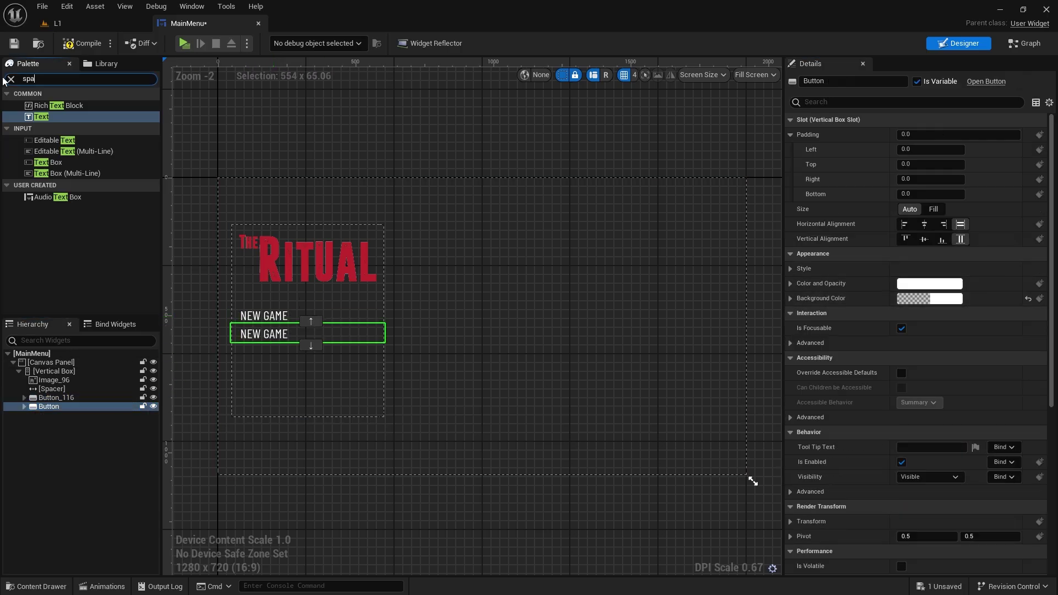
{"action": "type", "text": "space"}
{"action": "left_click_drag", "start_coordinate": [50, 108], "coordinate": [67, 405]}
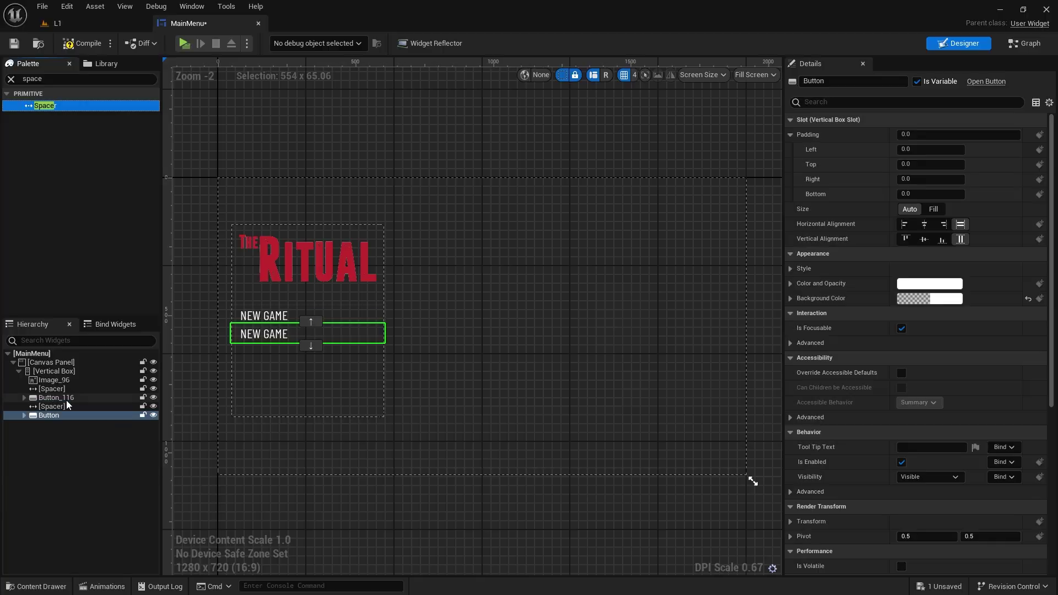
{"action": "left_click", "coordinate": [68, 406]}
{"action": "left_click", "coordinate": [981, 271]}
{"action": "key", "text": "Return"}
{"action": "left_click", "coordinate": [55, 417], "text": "ctrl"}
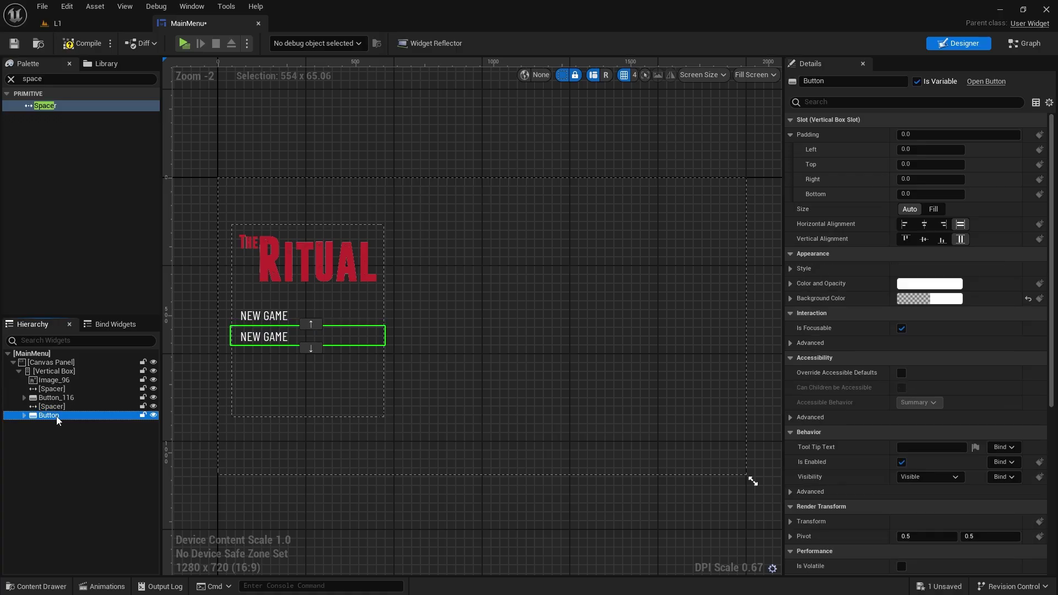
{"action": "key", "text": "ctrl+d"}
{"action": "left_click_drag", "start_coordinate": [57, 413], "coordinate": [52, 427]}
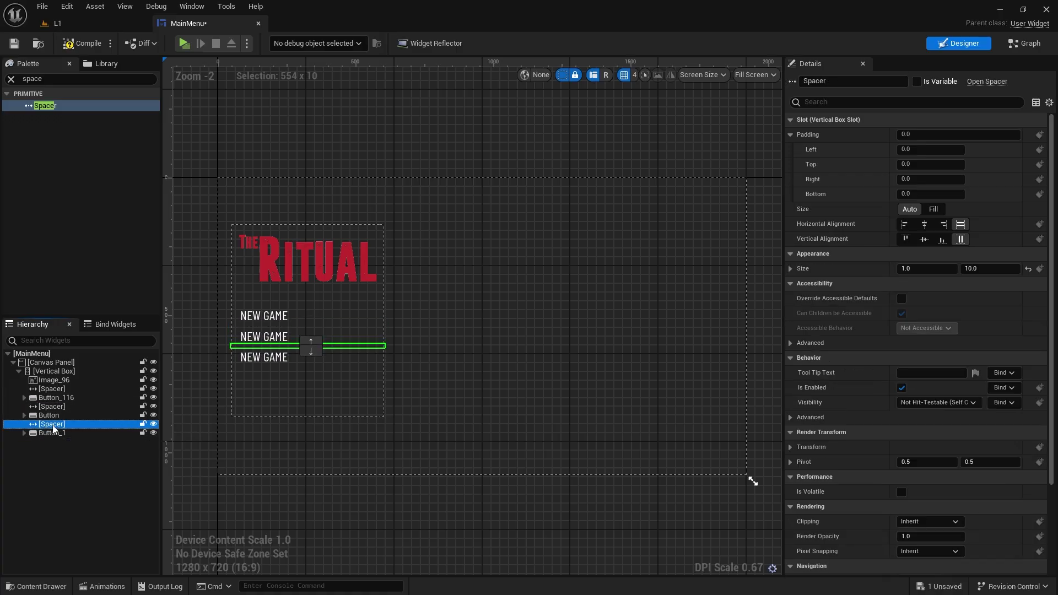
Step: Relabel the second and third buttons SETTINGS and QUIT
{"action": "left_click", "coordinate": [264, 337]}
{"action": "left_click", "coordinate": [265, 337]}
{"action": "left_click", "coordinate": [932, 254]}
{"action": "type", "text": "SETTINGS"}
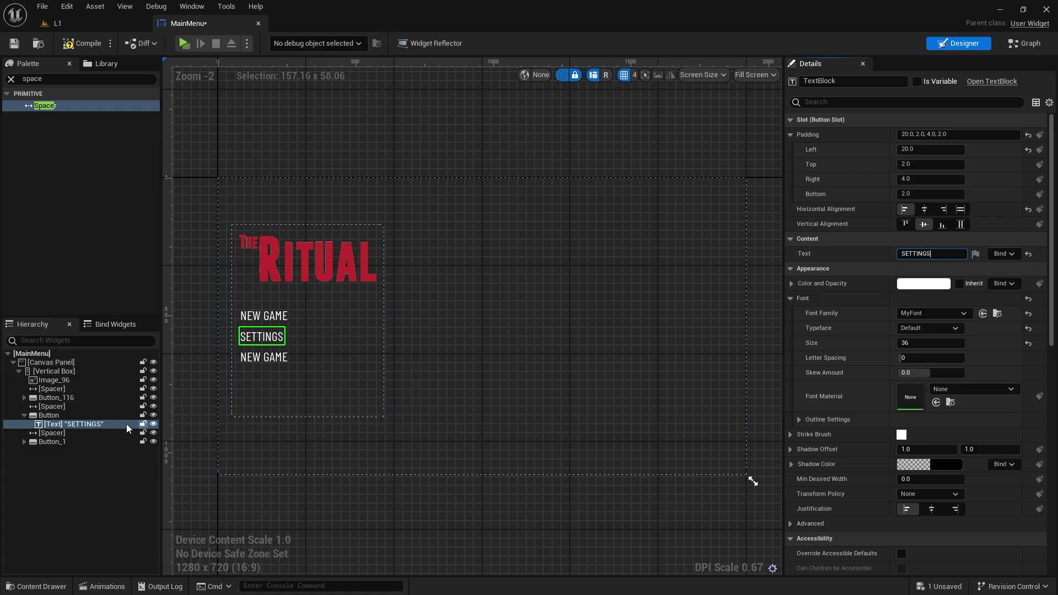
{"action": "double_click", "coordinate": [40, 441]}
{"action": "left_click", "coordinate": [75, 451]}
{"action": "left_click", "coordinate": [931, 253]}
{"action": "type", "text": "QUIT"}
{"action": "key", "text": "Return"}
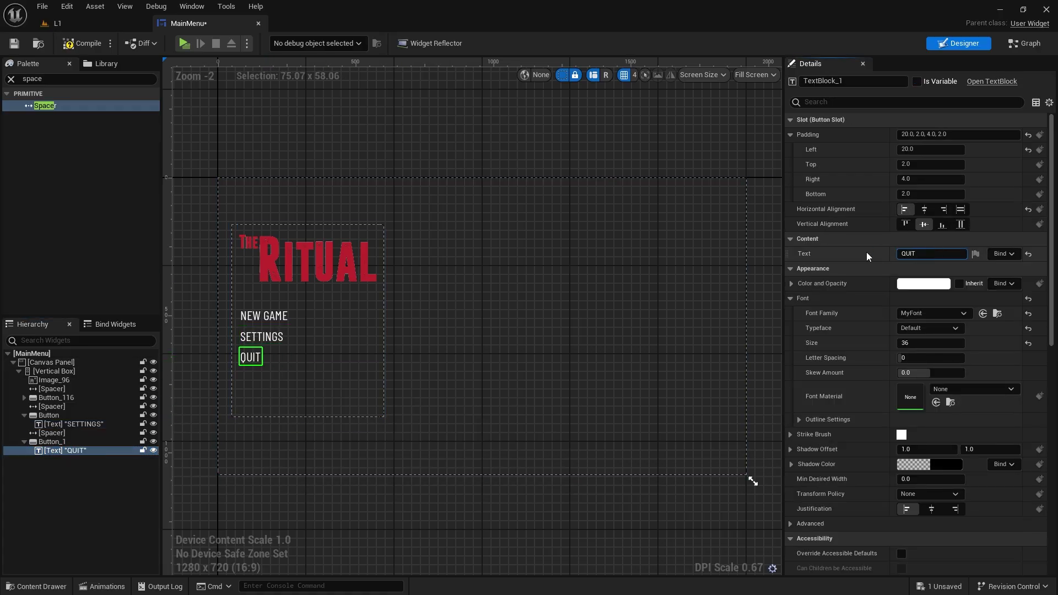
{"action": "left_click", "coordinate": [264, 315]}
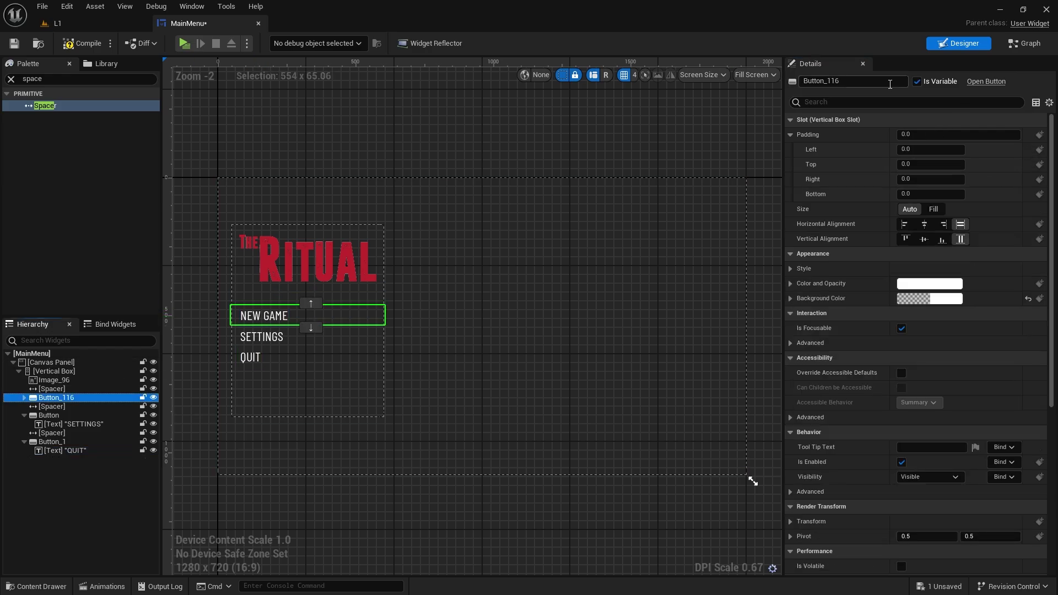
Step: Rename the three buttons Btn-NewGame, Btn-Settings and Btn-Quit
{"action": "left_click", "coordinate": [867, 81]}
{"action": "type", "text": "BTN-NewGame"}
{"action": "key", "text": "Return"}
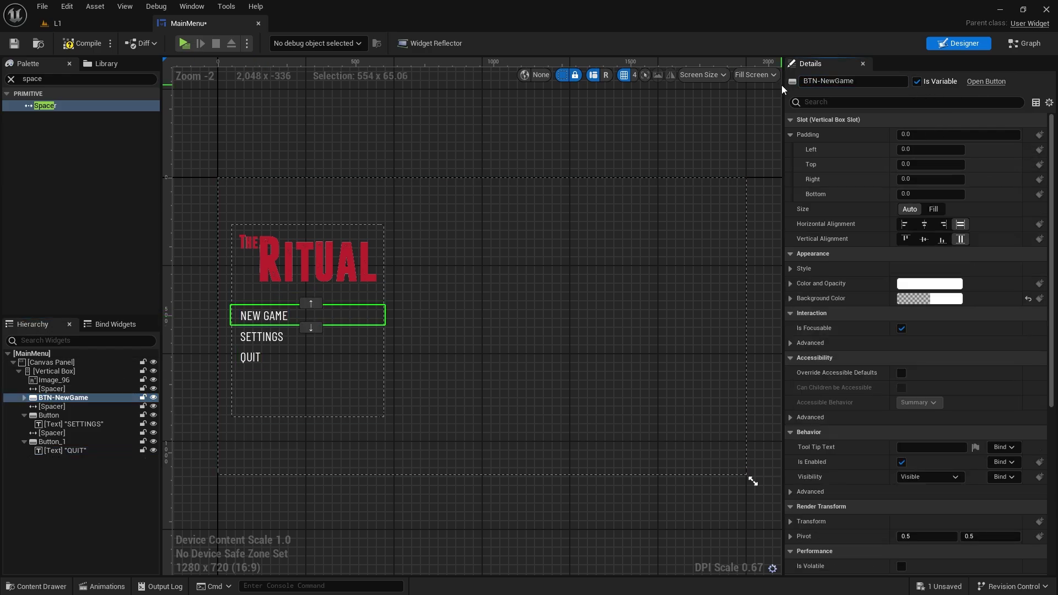
{"action": "left_click", "coordinate": [66, 414]}
{"action": "left_click", "coordinate": [884, 81]}
{"action": "type", "text": "Btn-Settings"}
{"action": "key", "text": "Return"}
{"action": "key", "text": "Down"}
{"action": "key", "text": "Down"}
{"action": "key", "text": "Down"}
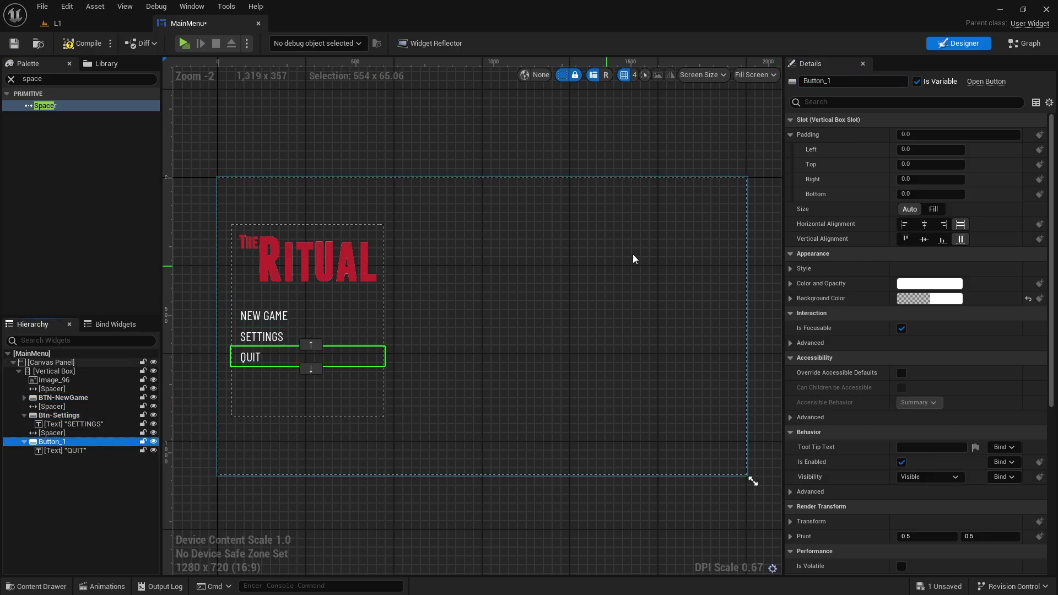
{"action": "key", "text": "F2"}
{"action": "type", "text": "Btn-Quit"}
{"action": "key", "text": "Return"}
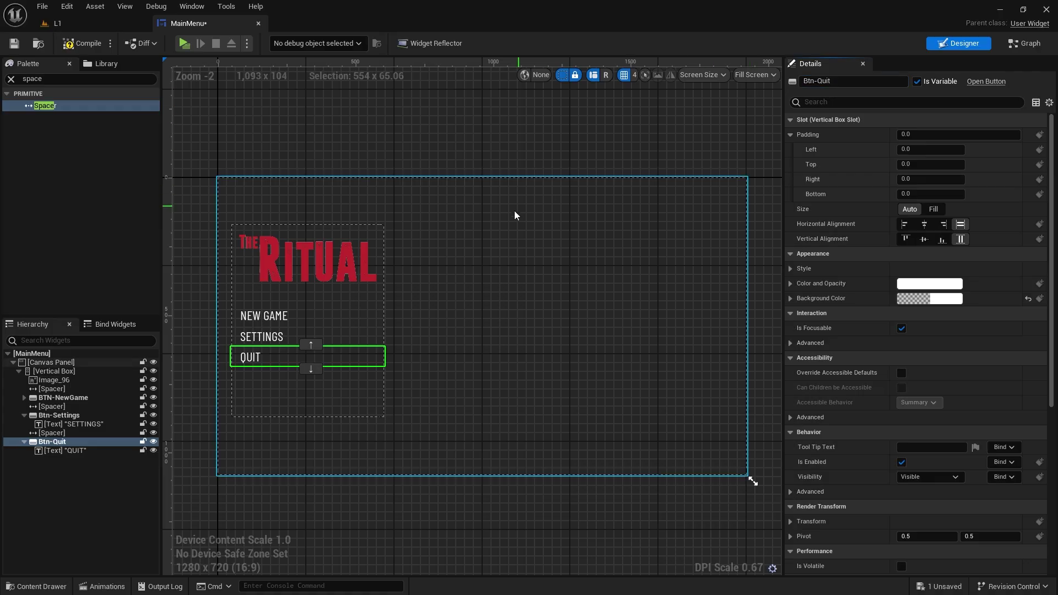
{"action": "key", "text": "Up"}
{"action": "key", "text": "Up"}
{"action": "key", "text": "Up"}
{"action": "key", "text": "Up"}
{"action": "key", "text": "Up"}
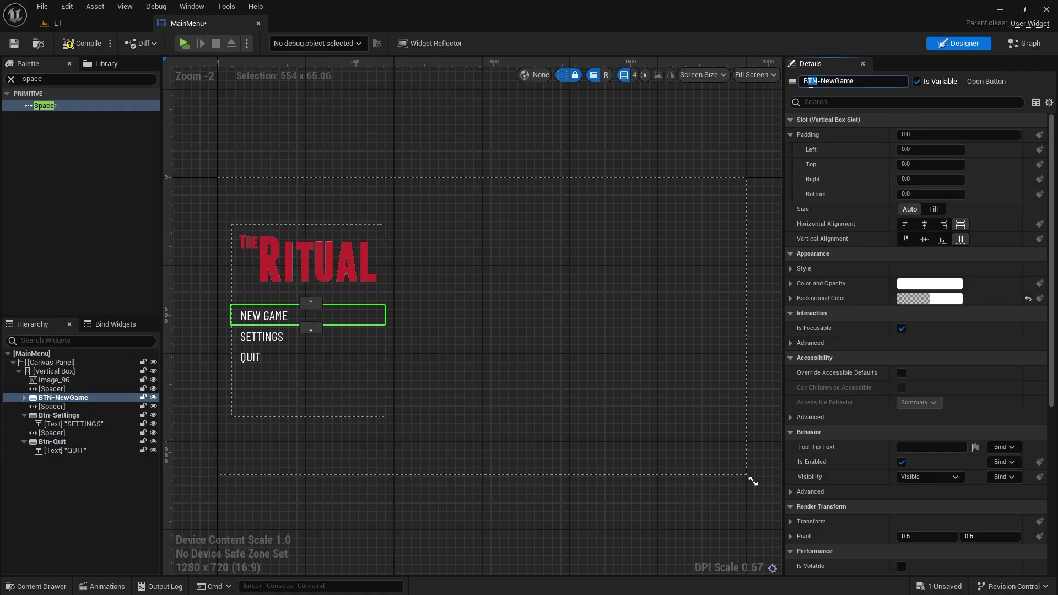
{"action": "left_click", "coordinate": [24, 415]}
{"action": "left_click", "coordinate": [24, 432]}
{"action": "left_click", "coordinate": [64, 458]}
{"action": "left_click", "coordinate": [57, 398]}
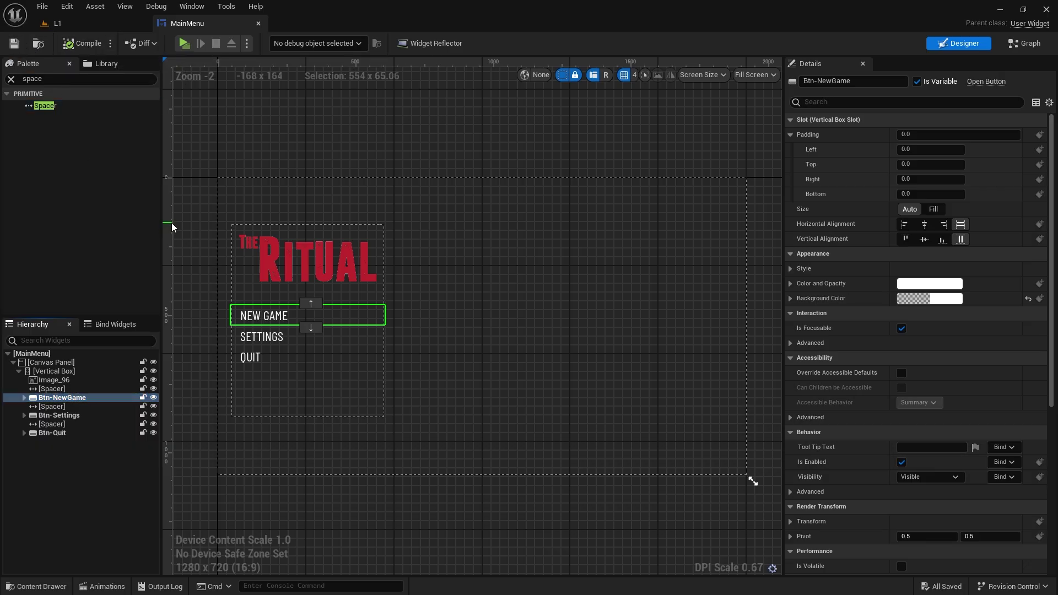
Step: Copy the SideScrollerExampleMap level name from the Content Browser
{"action": "left_click", "coordinate": [78, 24]}
{"action": "left_click", "coordinate": [246, 449]}
{"action": "left_click", "coordinate": [244, 481]}
{"action": "key", "text": "ctrl+c"}
{"action": "key", "text": "Escape"}
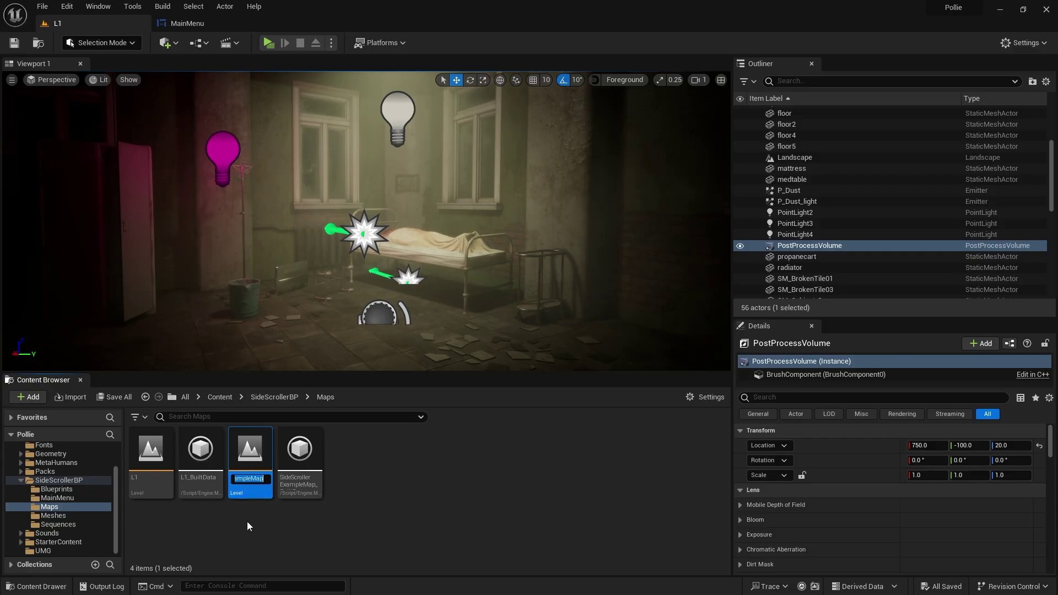
{"action": "left_click", "coordinate": [187, 23]}
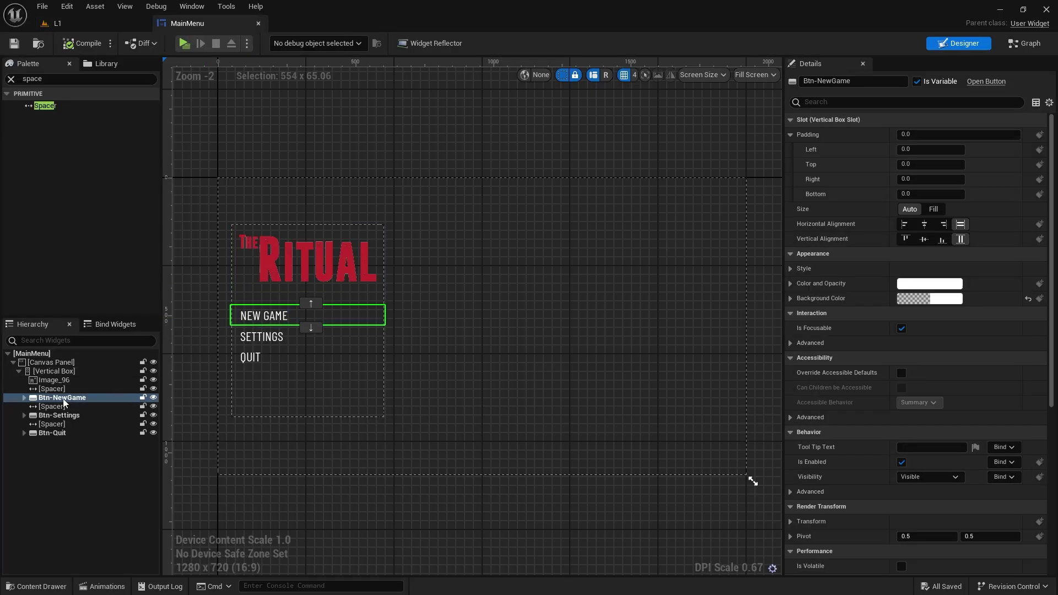
Step: Wire Btn-NewGame's On Clicked to Open Level (by Name) with SideScrollerExampleMap
{"action": "scroll", "coordinate": [839, 515], "scroll_direction": "down", "scroll_amount": 10}
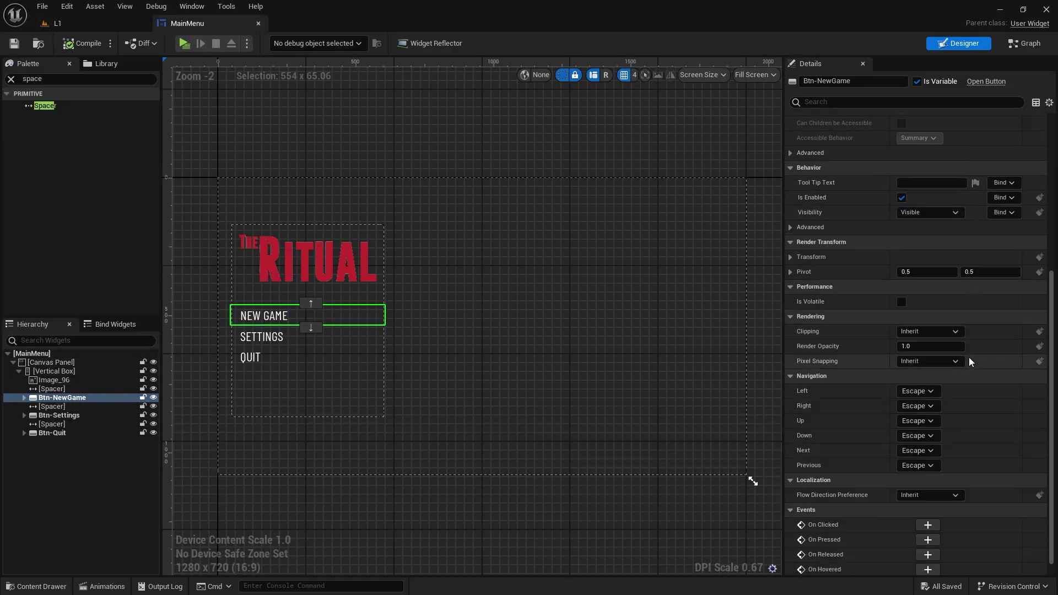
{"action": "left_click", "coordinate": [924, 508]}
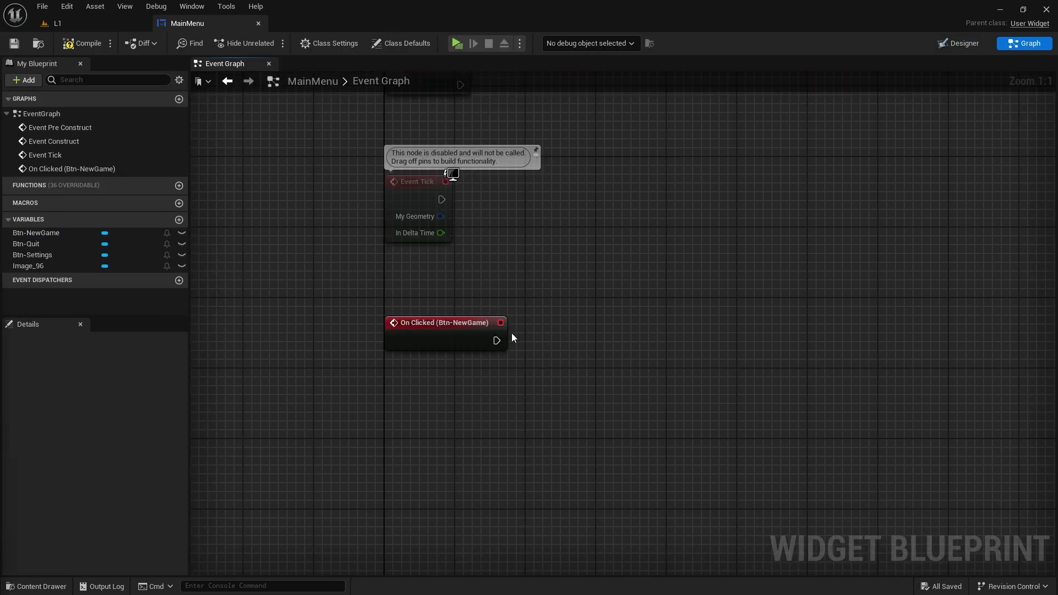
{"action": "left_click_drag", "start_coordinate": [517, 355], "coordinate": [634, 314]}
{"action": "type", "text": "open level"}
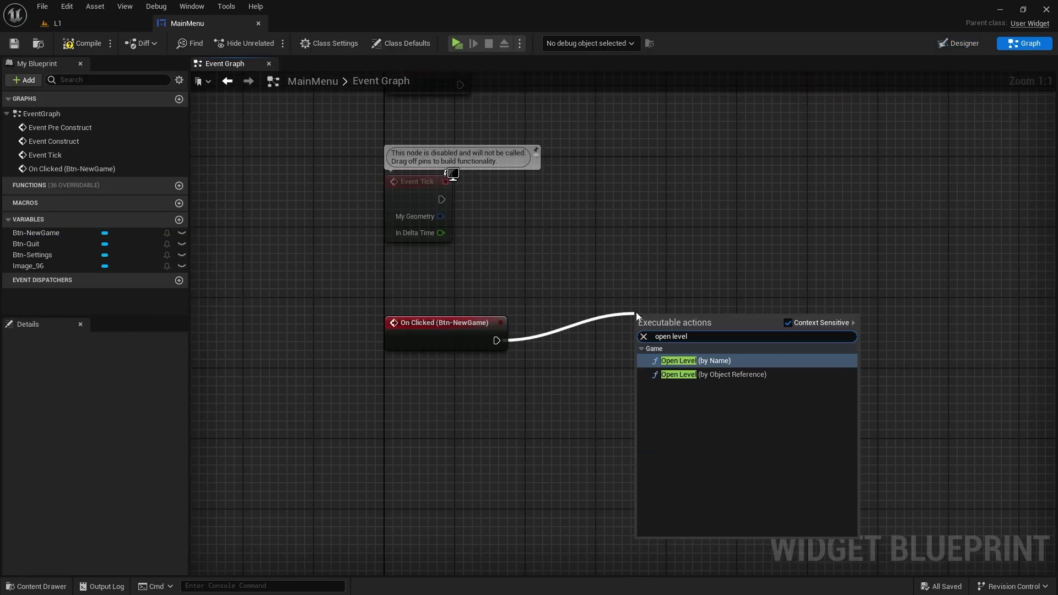
{"action": "left_click", "coordinate": [712, 361]}
{"action": "left_click", "coordinate": [689, 353]}
{"action": "key", "text": "ctrl+v"}
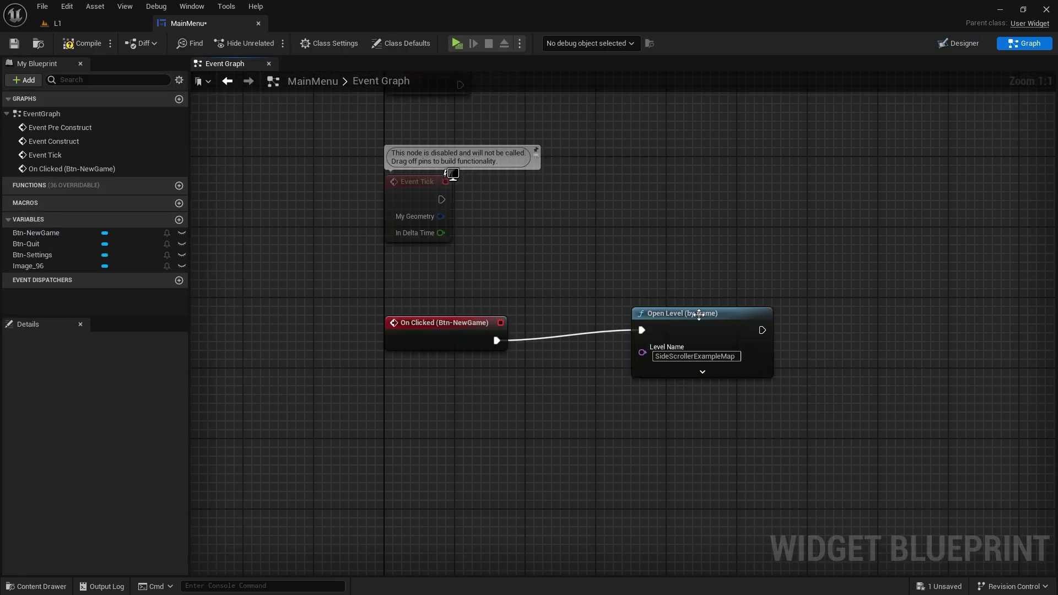
{"action": "left_click_drag", "start_coordinate": [700, 319], "coordinate": [621, 329]}
Step: Wire Btn-Quit's On Clicked event to a Quit Game node
{"action": "left_click", "coordinate": [960, 43]}
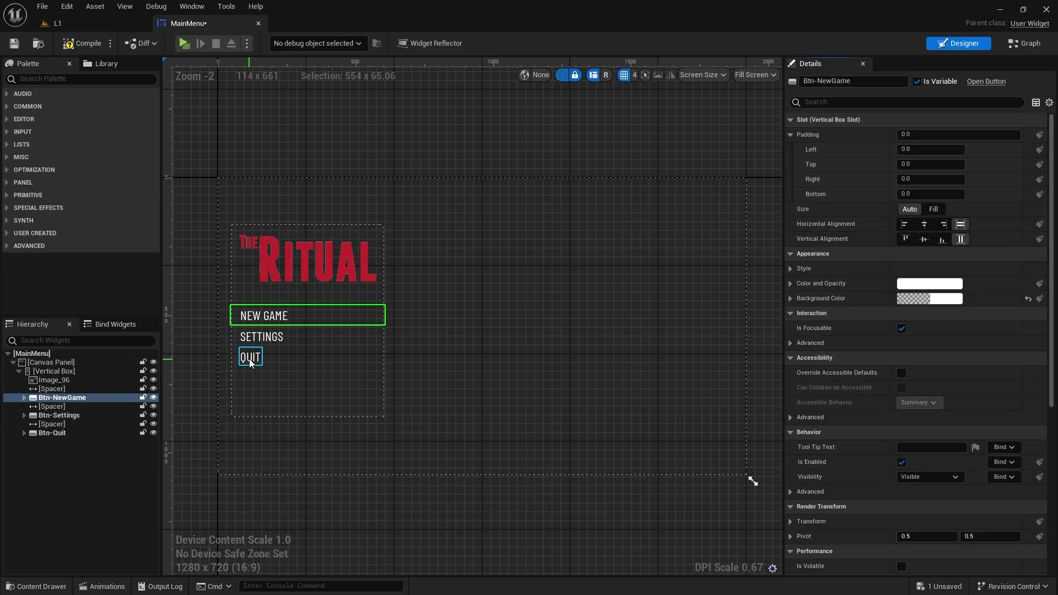
{"action": "left_click", "coordinate": [60, 441]}
{"action": "left_click", "coordinate": [52, 433]}
{"action": "scroll", "coordinate": [875, 504], "scroll_direction": "down", "scroll_amount": 10}
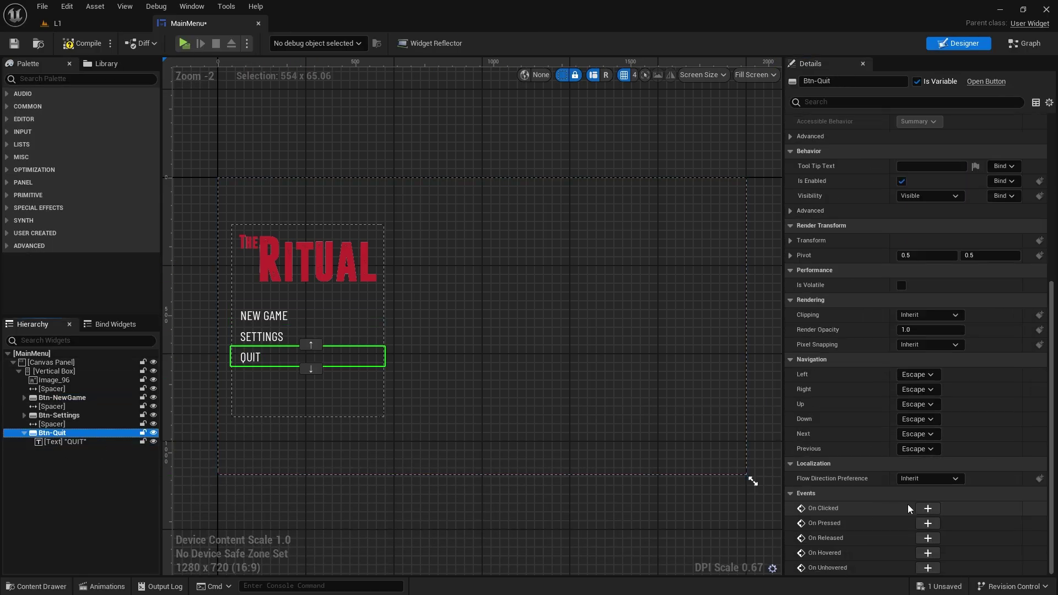
{"action": "left_click", "coordinate": [915, 510]}
{"action": "left_click_drag", "start_coordinate": [665, 331], "coordinate": [779, 322]}
{"action": "type", "text": "quit"}
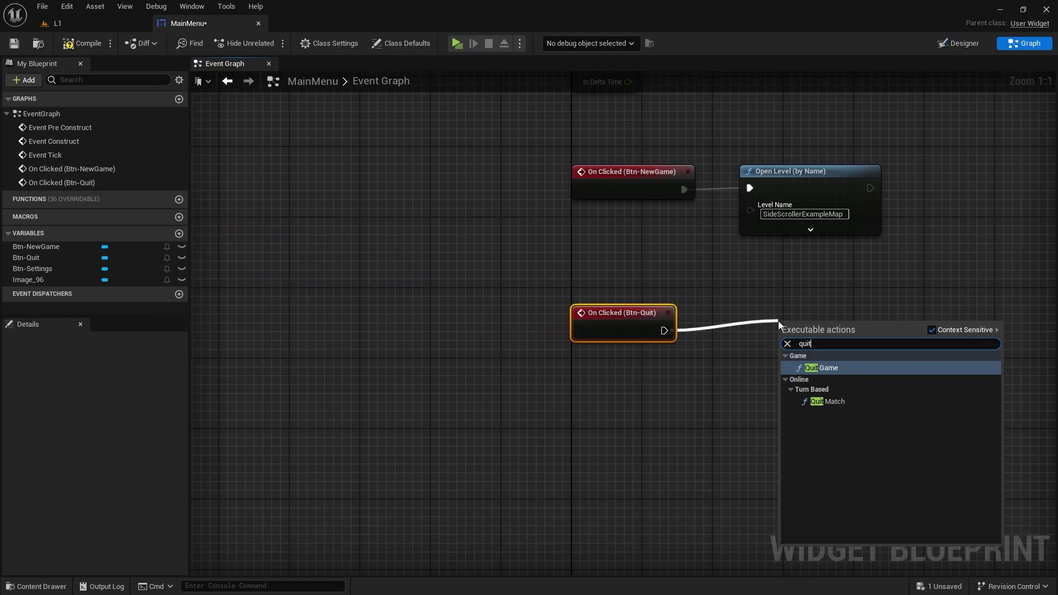
{"action": "left_click", "coordinate": [821, 368]}
{"action": "right_click_drag", "start_coordinate": [673, 406], "coordinate": [537, 414]}
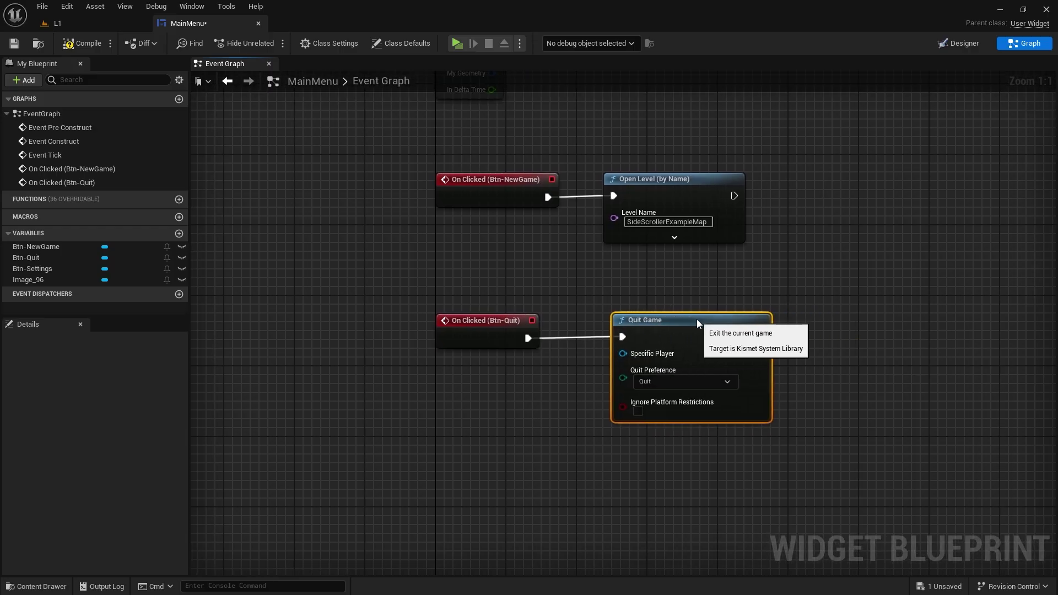
{"action": "left_click", "coordinate": [547, 418]}
Step: Save the MainMenu widget and open the L1 level blueprint
{"action": "left_click", "coordinate": [13, 43]}
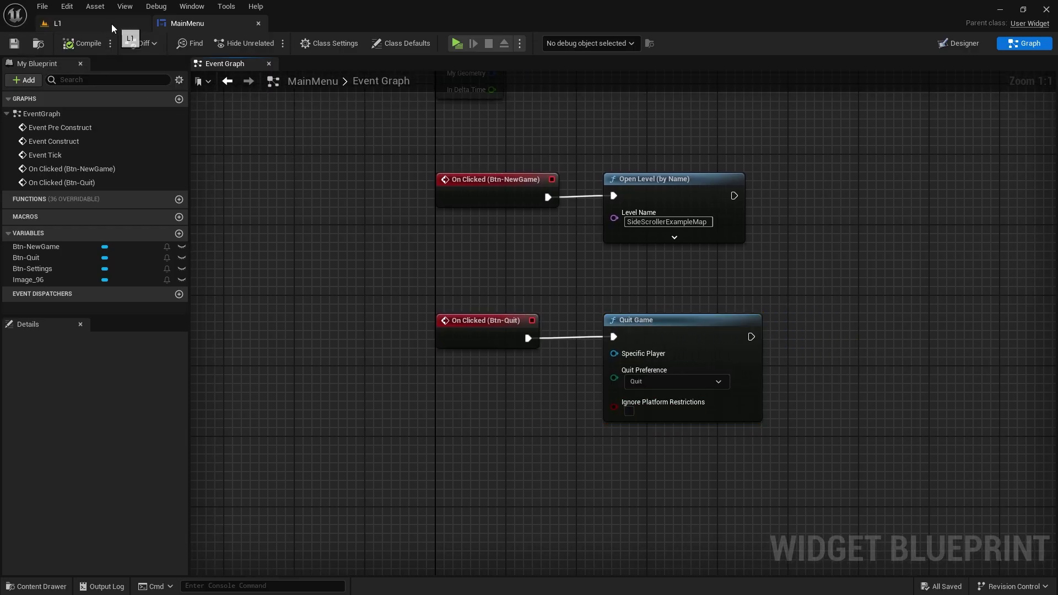
{"action": "left_click", "coordinate": [111, 23]}
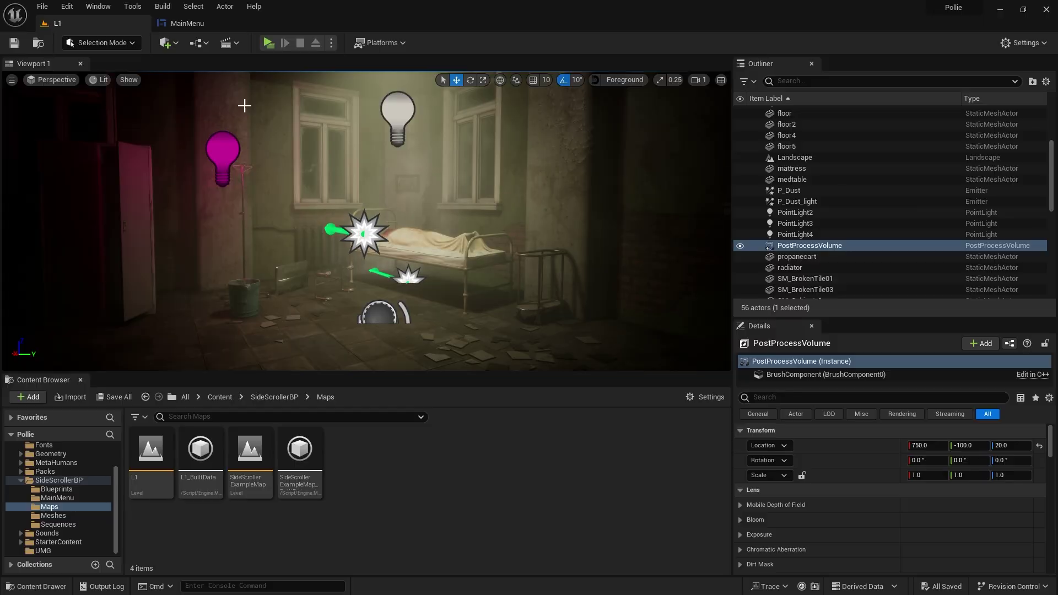
{"action": "left_click", "coordinate": [204, 43]}
{"action": "left_click", "coordinate": [243, 118]}
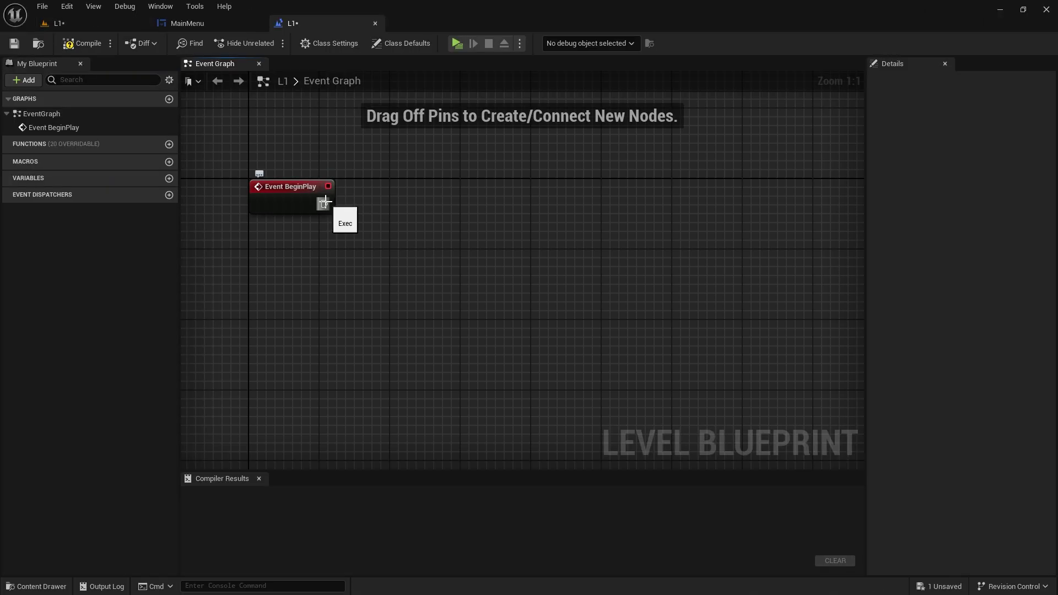
Step: Bring CineCameraActor1 into the L1 Level Blueprint and add a Get Player Controller node
{"action": "left_click", "coordinate": [120, 26]}
{"action": "scroll", "coordinate": [816, 229], "scroll_direction": "up", "scroll_amount": 5}
{"action": "left_click_drag", "start_coordinate": [797, 201], "coordinate": [326, 154]}
{"action": "right_click", "coordinate": [290, 271]}
{"action": "type", "text": "get player contr"}
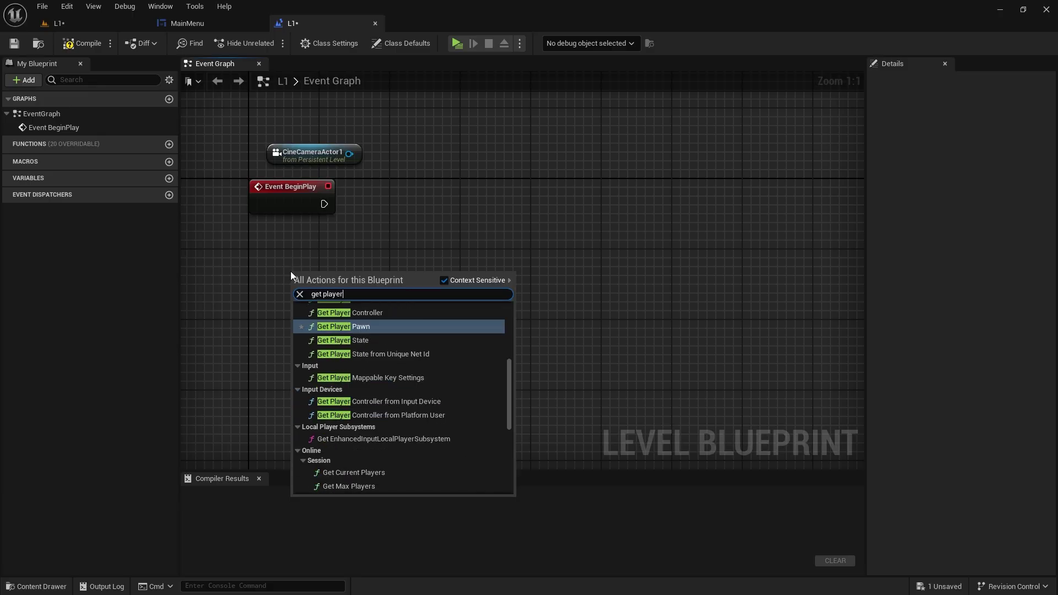
{"action": "left_click", "coordinate": [365, 411]}
Step: Wire BeginPlay into Set View Target with Blend targeting CineCameraActor1, then compile
{"action": "left_click_drag", "start_coordinate": [350, 264], "coordinate": [409, 249]}
{"action": "type", "text": "set vi"}
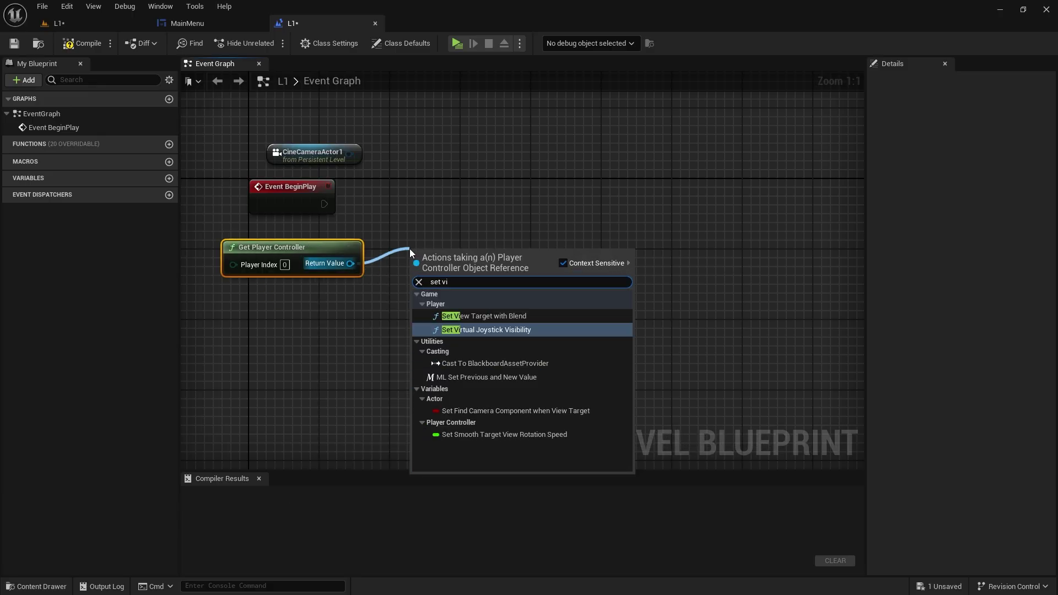
{"action": "left_click", "coordinate": [475, 314]}
{"action": "left_click_drag", "start_coordinate": [494, 247], "coordinate": [494, 180]}
{"action": "left_click_drag", "start_coordinate": [427, 203], "coordinate": [324, 204]}
{"action": "left_click_drag", "start_coordinate": [350, 153], "coordinate": [428, 239]}
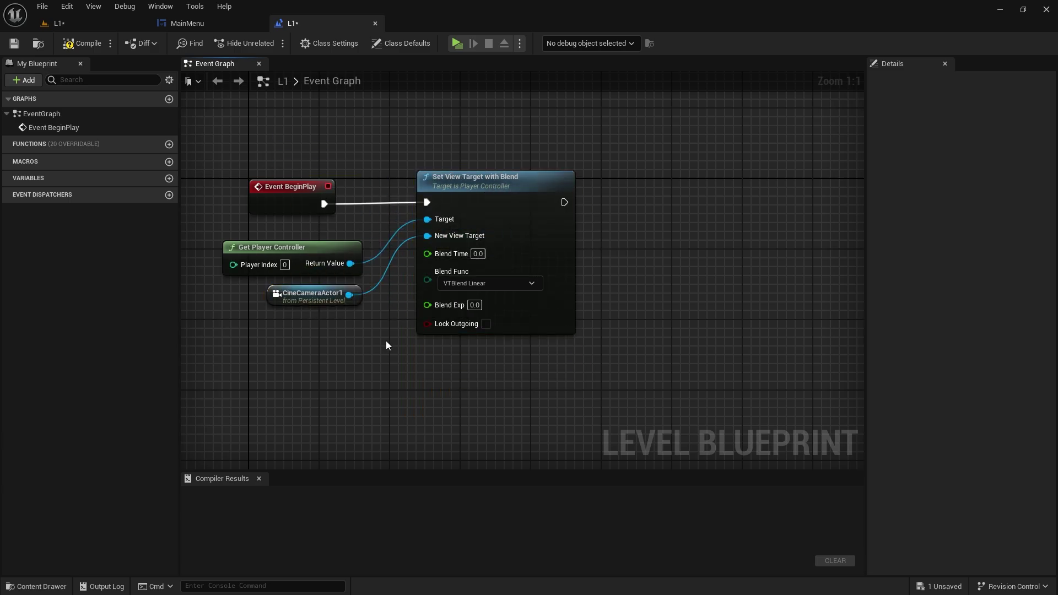
{"action": "left_click_drag", "start_coordinate": [469, 181], "coordinate": [442, 182]}
{"action": "scroll", "coordinate": [414, 433], "scroll_direction": "down", "scroll_amount": 1}
{"action": "key", "text": "F7"}
Step: Add a Create Widget node after the Set View Target with Blend node
{"action": "left_click_drag", "start_coordinate": [347, 278], "coordinate": [354, 178]}
{"action": "left_click_drag", "start_coordinate": [522, 232], "coordinate": [599, 222]}
{"action": "type", "text": "create widg"}
{"action": "key", "text": "Return"}
Step: Set Create Widget's class to MainMenu with the player controller as Owning Player
{"action": "left_click_drag", "start_coordinate": [370, 184], "coordinate": [542, 184]}
{"action": "double_click", "coordinate": [554, 266]}
{"action": "left_click", "coordinate": [617, 256]}
{"action": "type", "text": "mainmenu"}
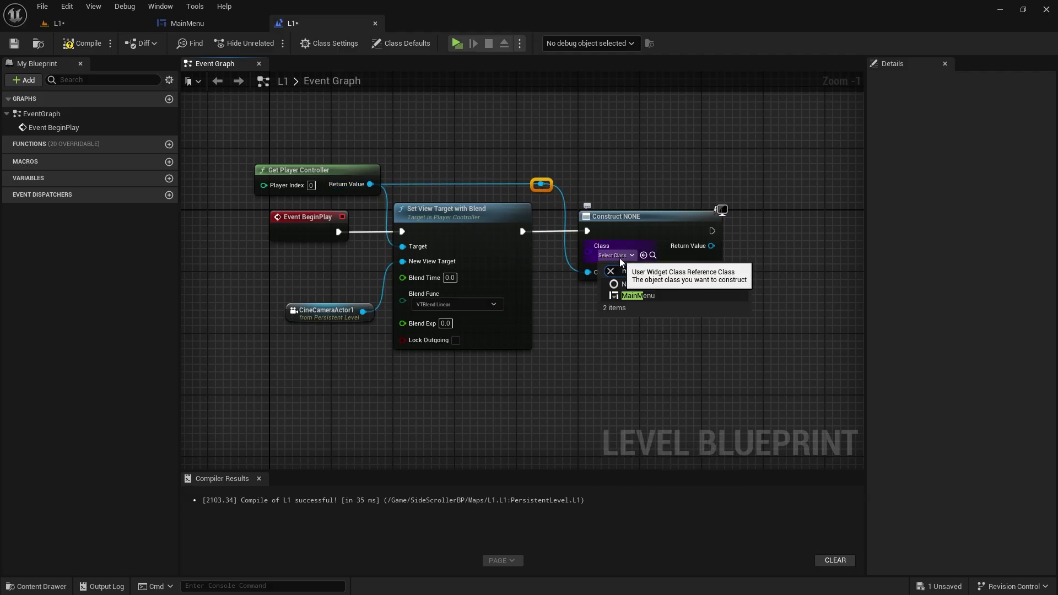
{"action": "key", "text": "Return"}
Step: Add the created MainMenu widget to the viewport with Add to Viewport
{"action": "right_click_drag", "start_coordinate": [732, 323], "coordinate": [632, 352]}
{"action": "left_click_drag", "start_coordinate": [607, 275], "coordinate": [683, 285]}
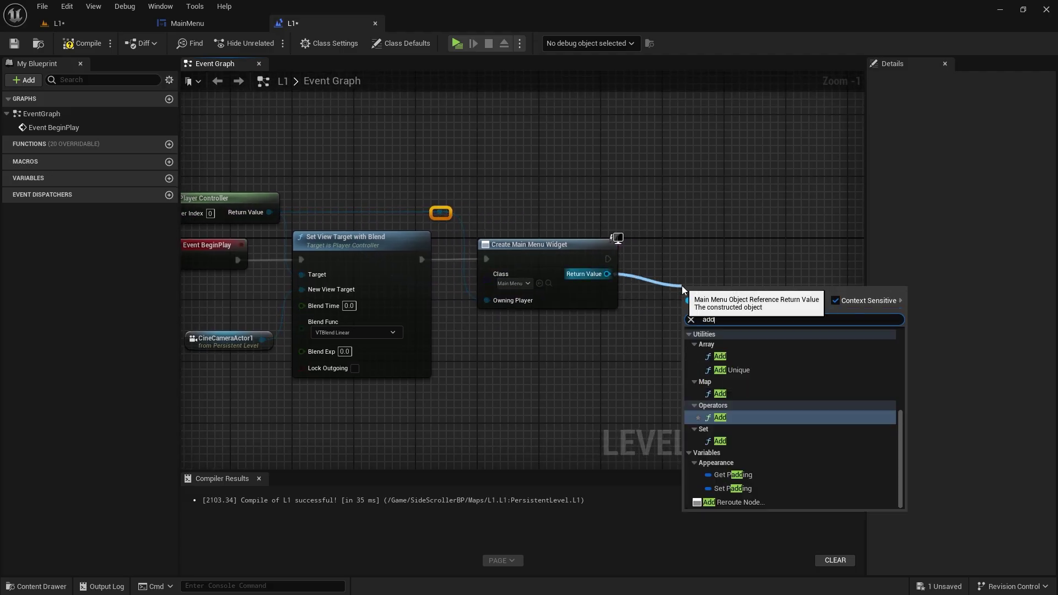
{"action": "type", "text": "add"}
{"action": "left_click", "coordinate": [711, 297]}
Step: Add a Set Input Mode UI Only node fed by the player controller
{"action": "right_click_drag", "start_coordinate": [440, 212], "coordinate": [418, 215]}
{"action": "left_click_drag", "start_coordinate": [417, 215], "coordinate": [740, 210]}
{"action": "type", "text": "set inpu"}
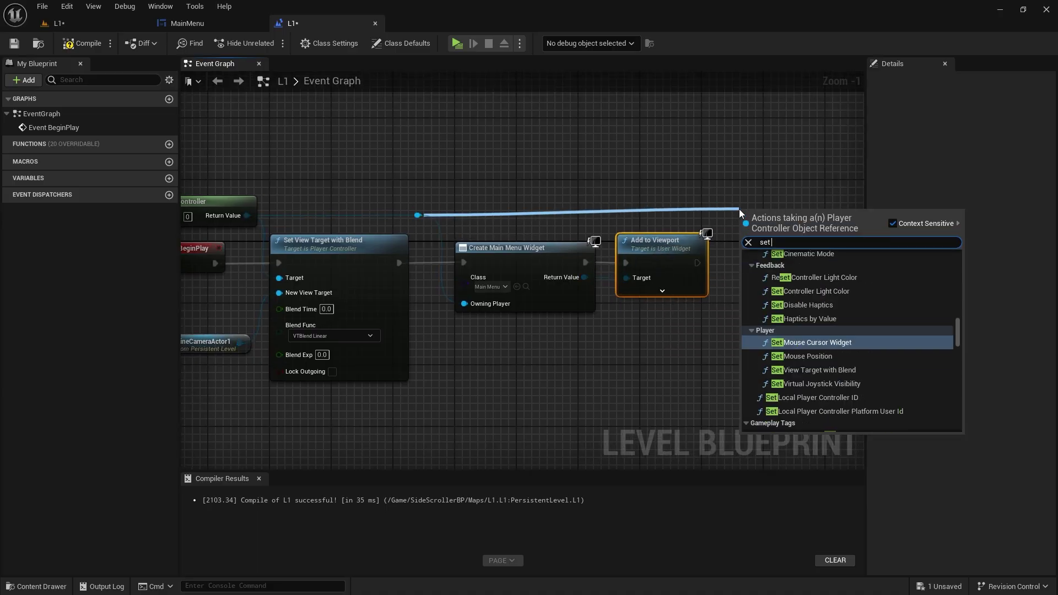
{"action": "left_click", "coordinate": [802, 356]}
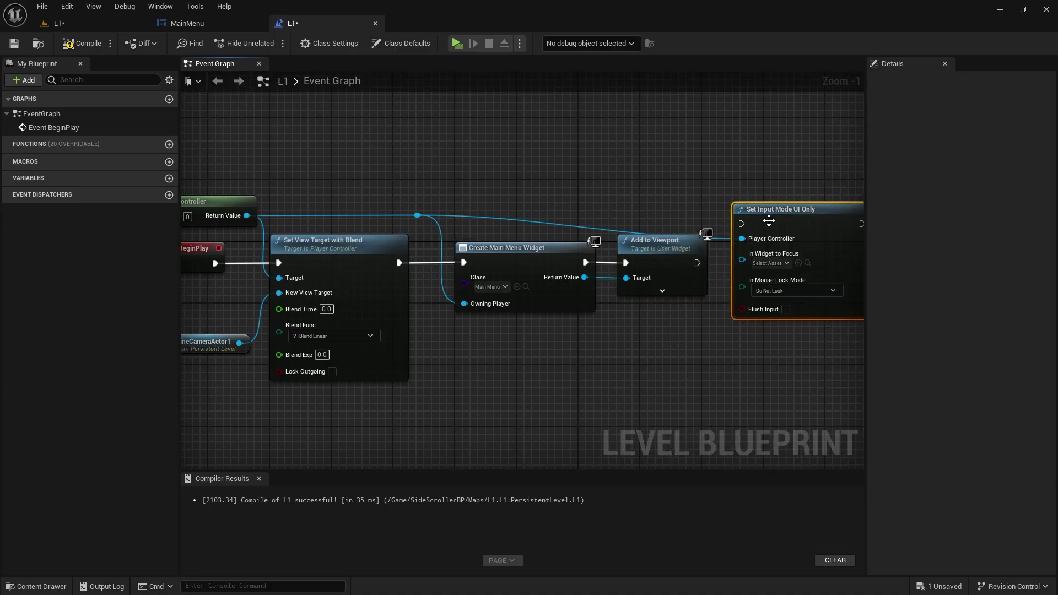